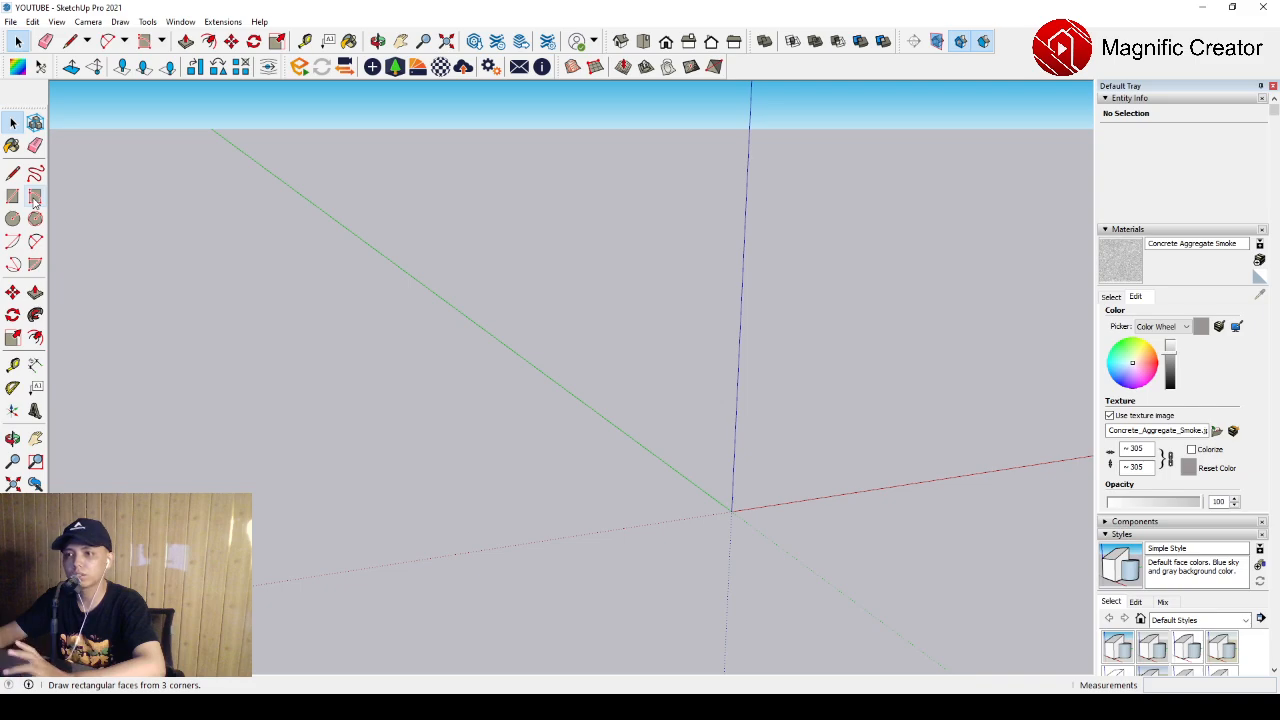
Step: Draw a long, narrow wall footprint from the origin along the red axis with the Rotated Rectangle tool
click(34, 198)
click(736, 508)
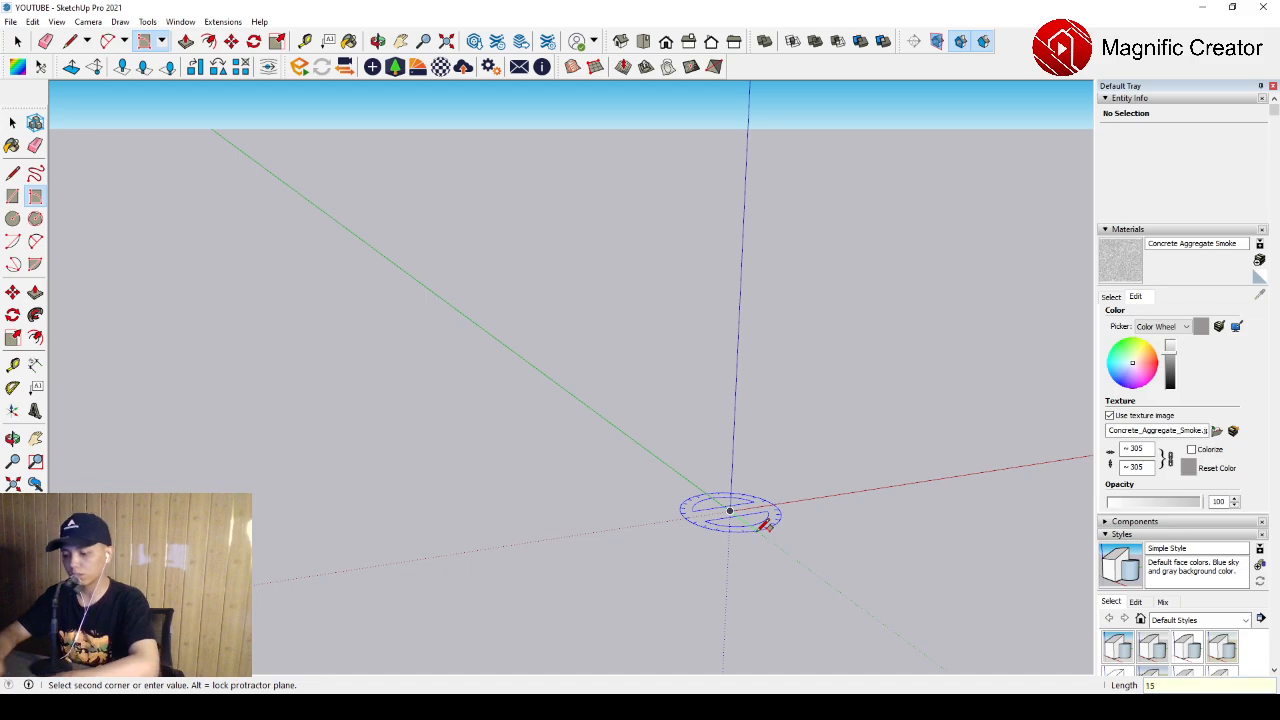
click(743, 521)
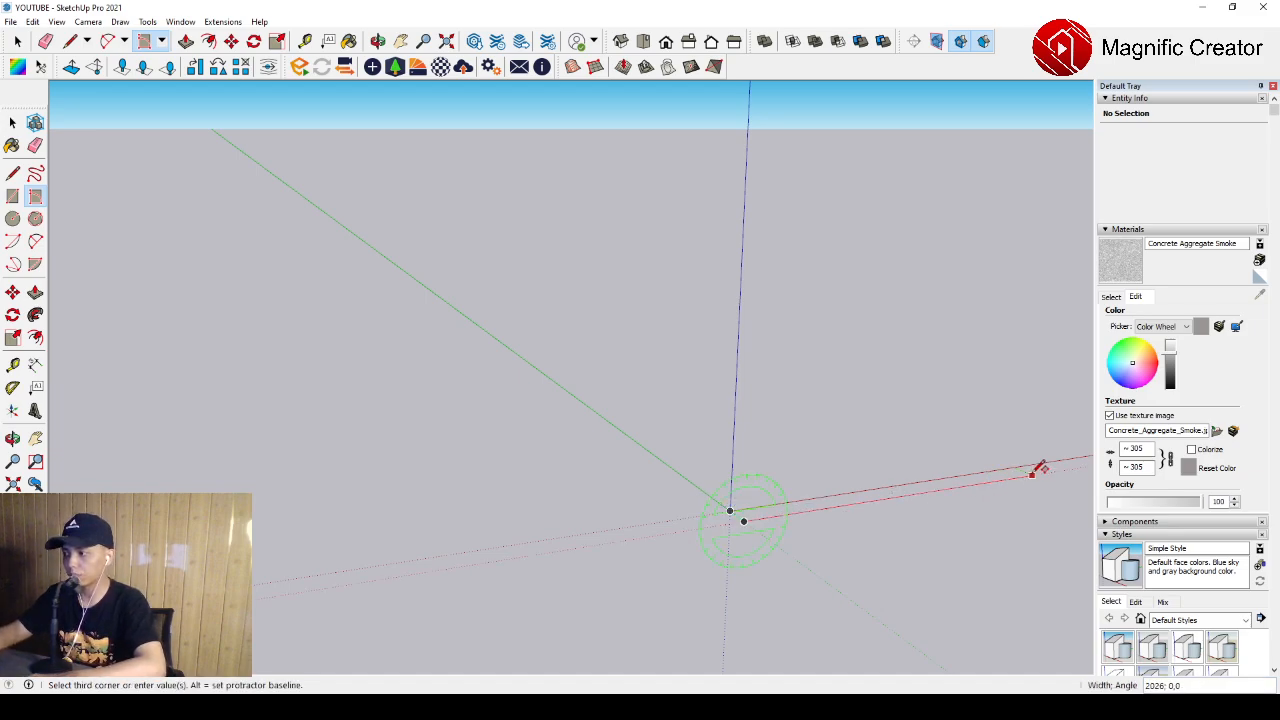
scroll(1035, 472, down, 2)
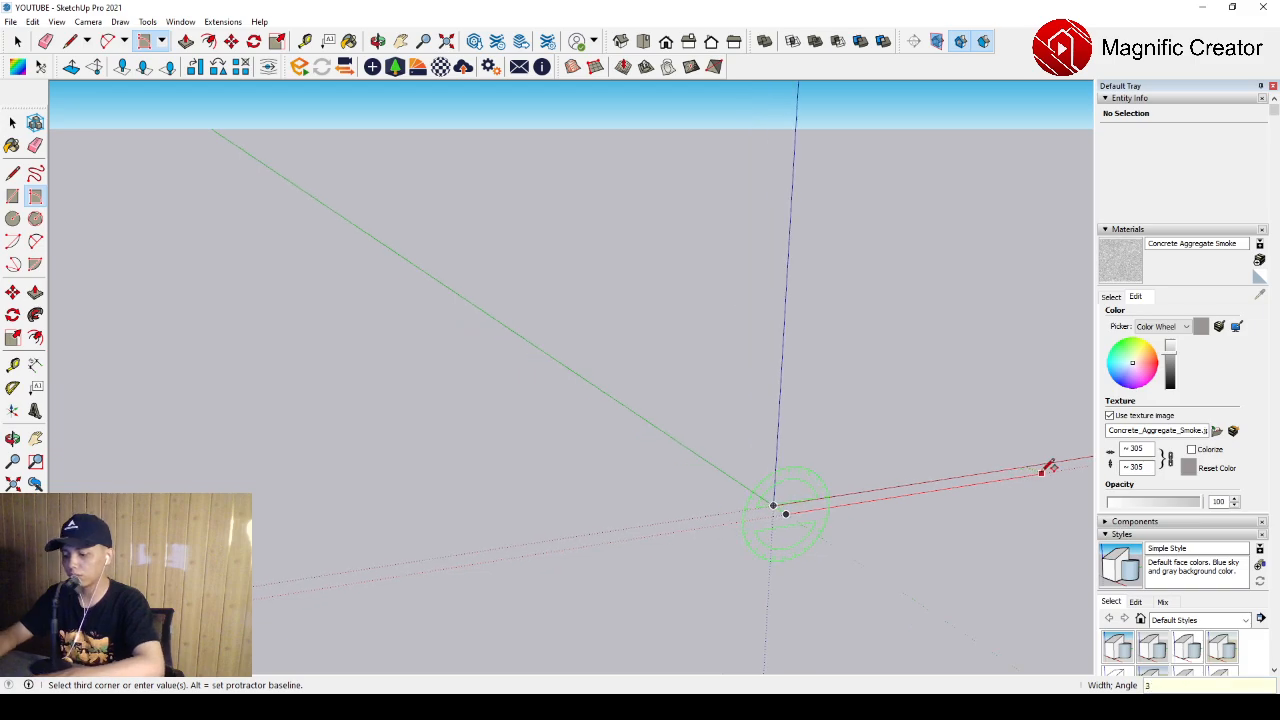
key(Return)
key(space)
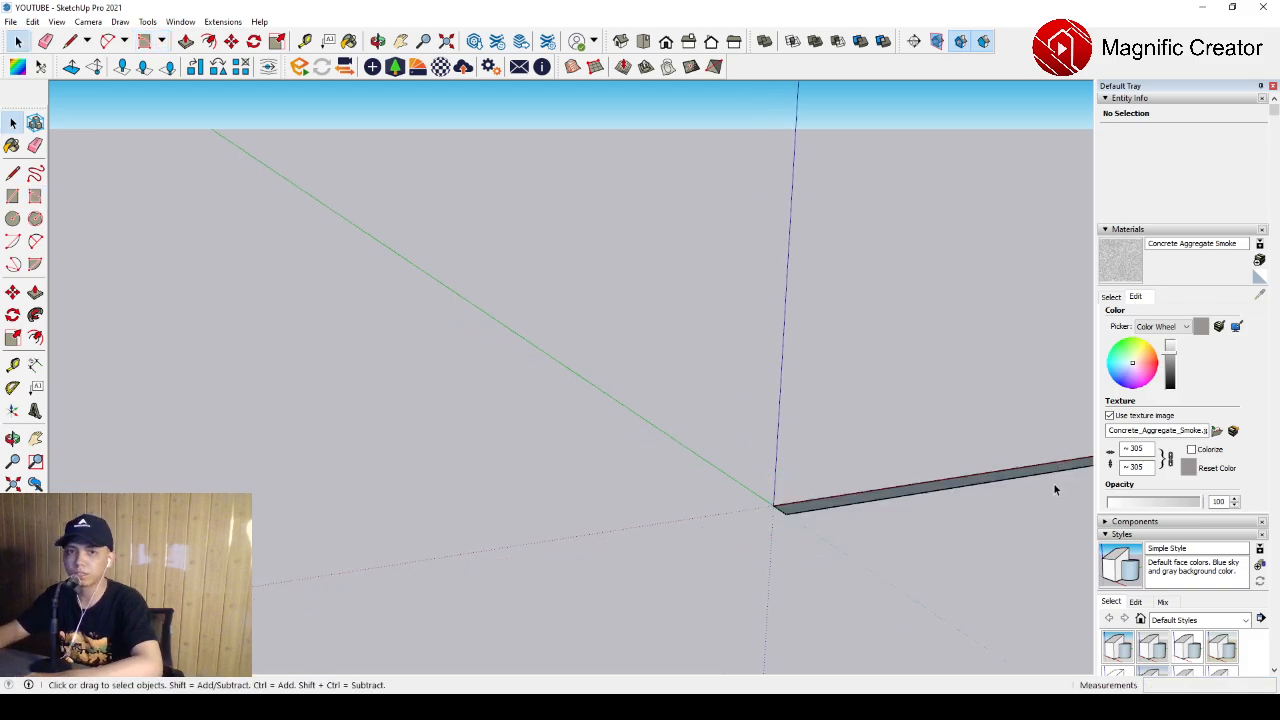
Step: Extrude the wall footprint upward into a tall wall with Push/Pull
shift+middle_drag(1053, 482, 719, 518)
double_click(702, 515)
key(p)
click(746, 502)
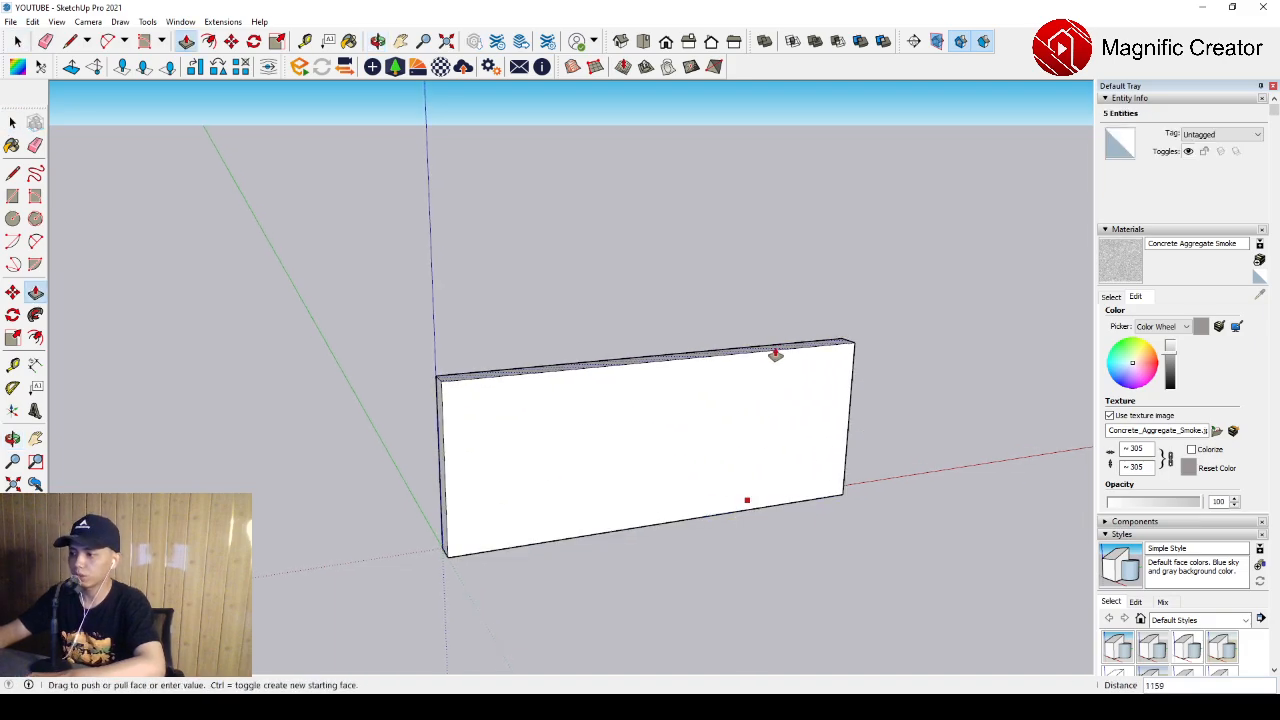
key(Return)
key(space)
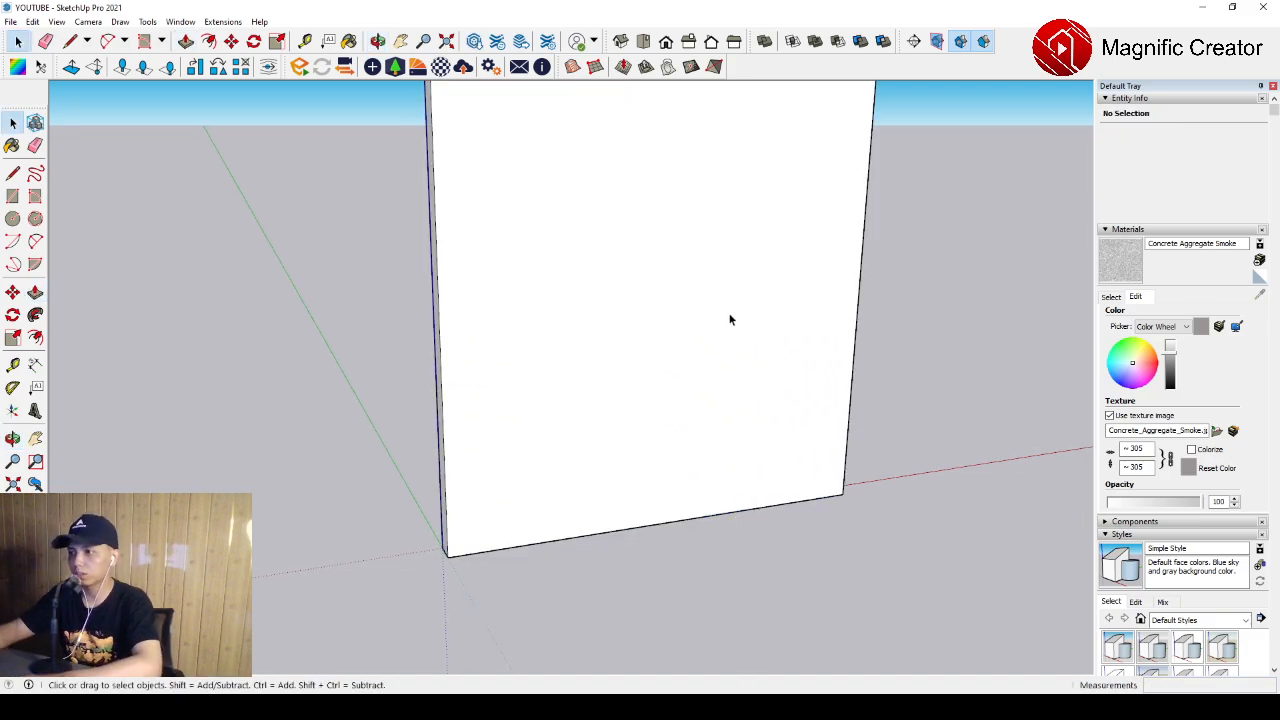
Step: Group all the geometry of the wall
scroll(663, 414, down, 3)
scroll(560, 312, up, 3)
triple_click(563, 280)
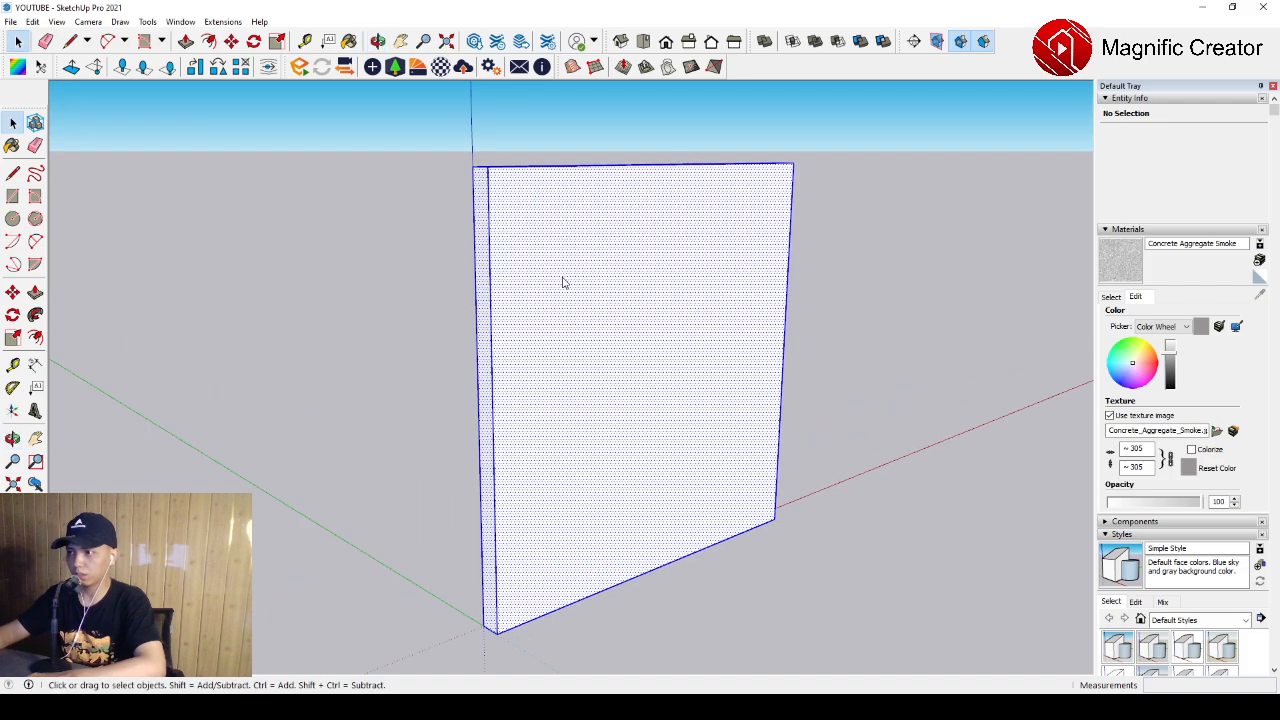
key(g)
mouse_move(600, 343)
middle_down()
mouse_move(494, 369)
mouse_move(608, 357)
middle_up()
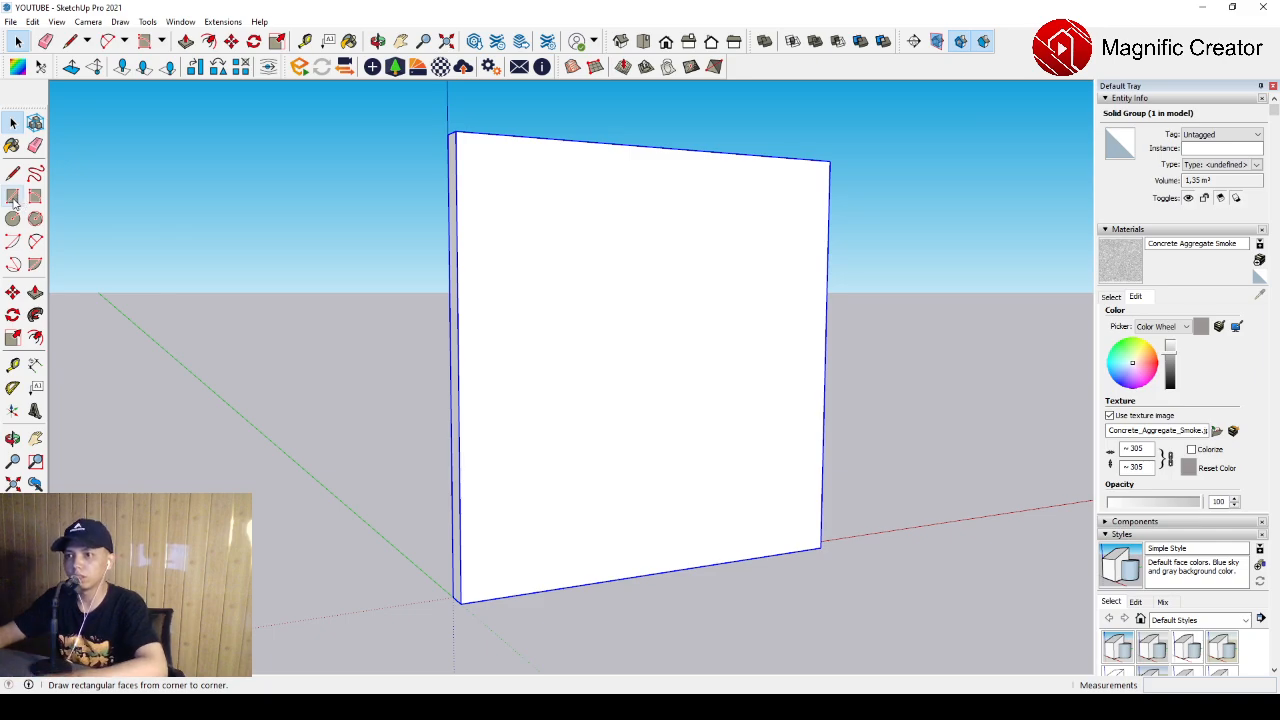
Step: Draw a horizontal rectangle about 1992 by 261 mm on the lower part of the wall's front face
click(12, 198)
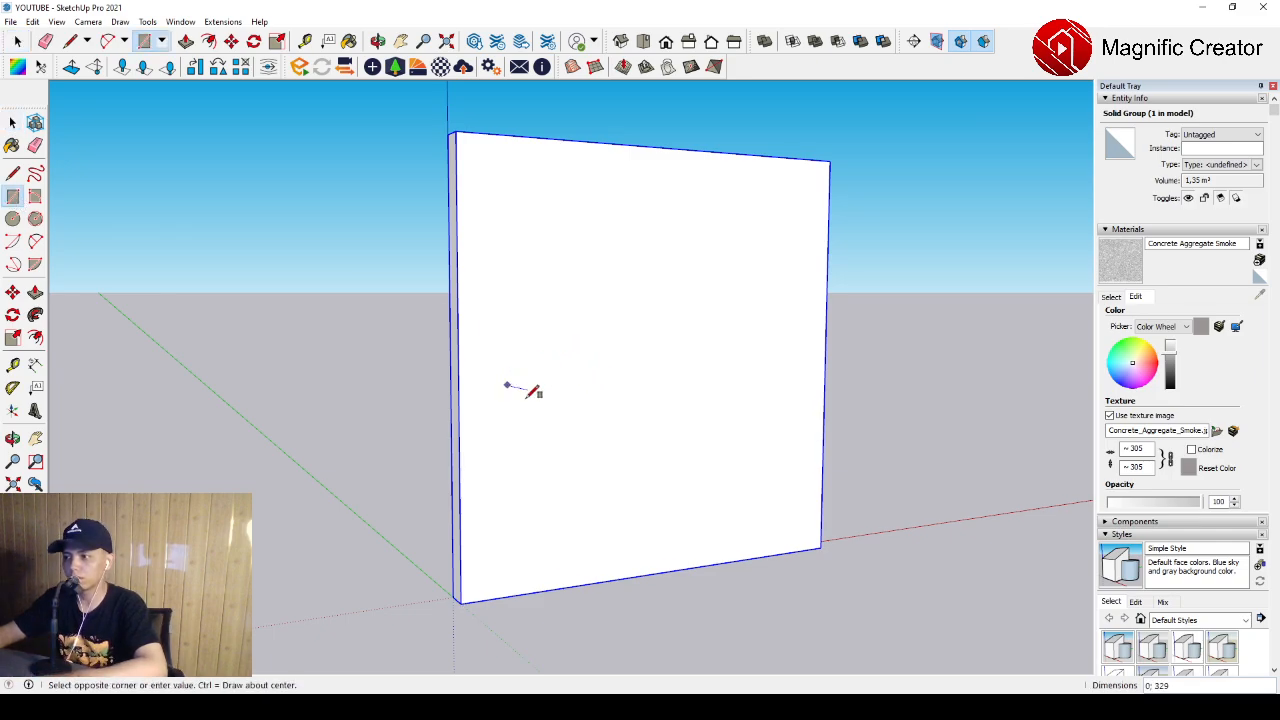
click(510, 449)
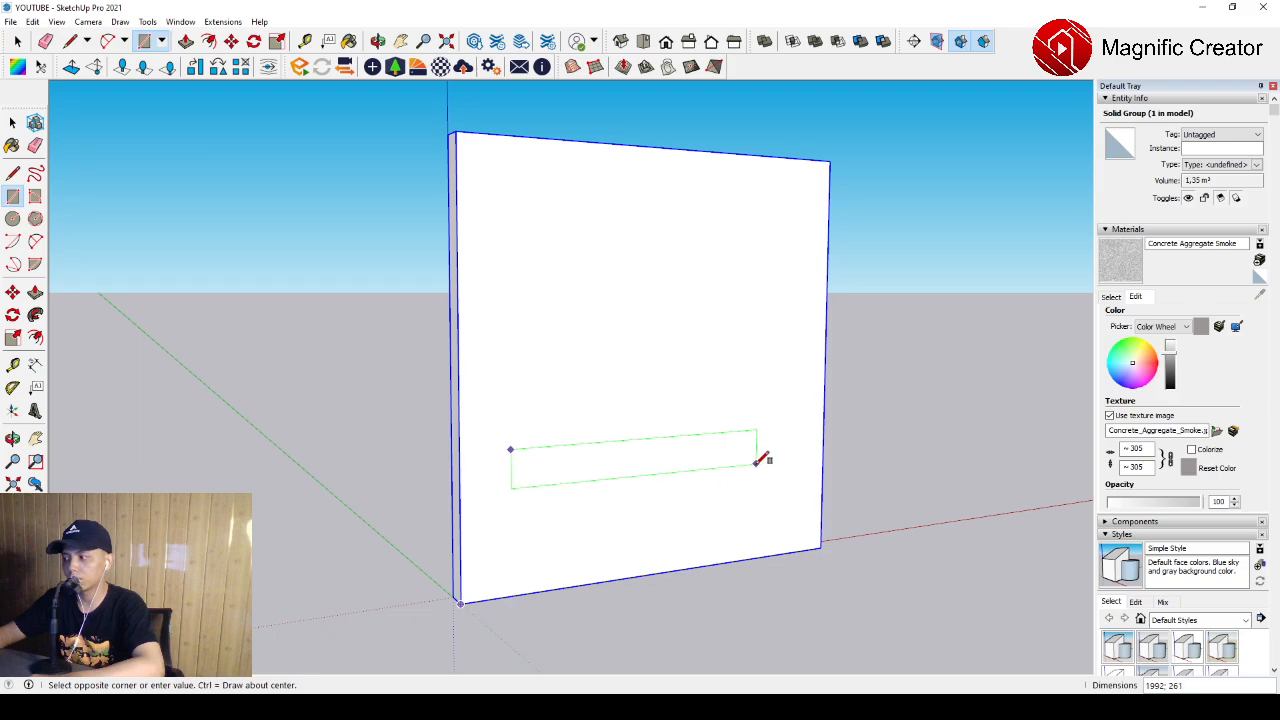
click(757, 462)
key(space)
Step: Pull the rectangle 400 mm out from the wall and group the resulting cabinet box
scroll(666, 451, up, 5)
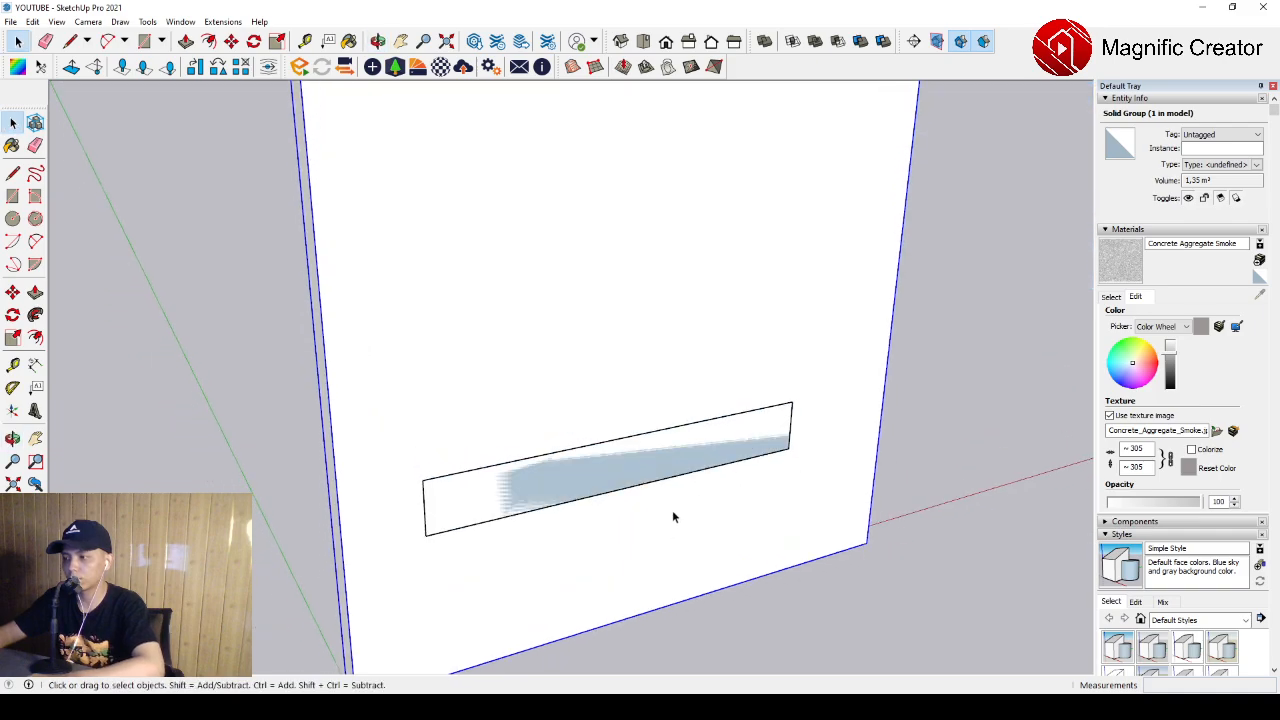
key(p)
click(662, 468)
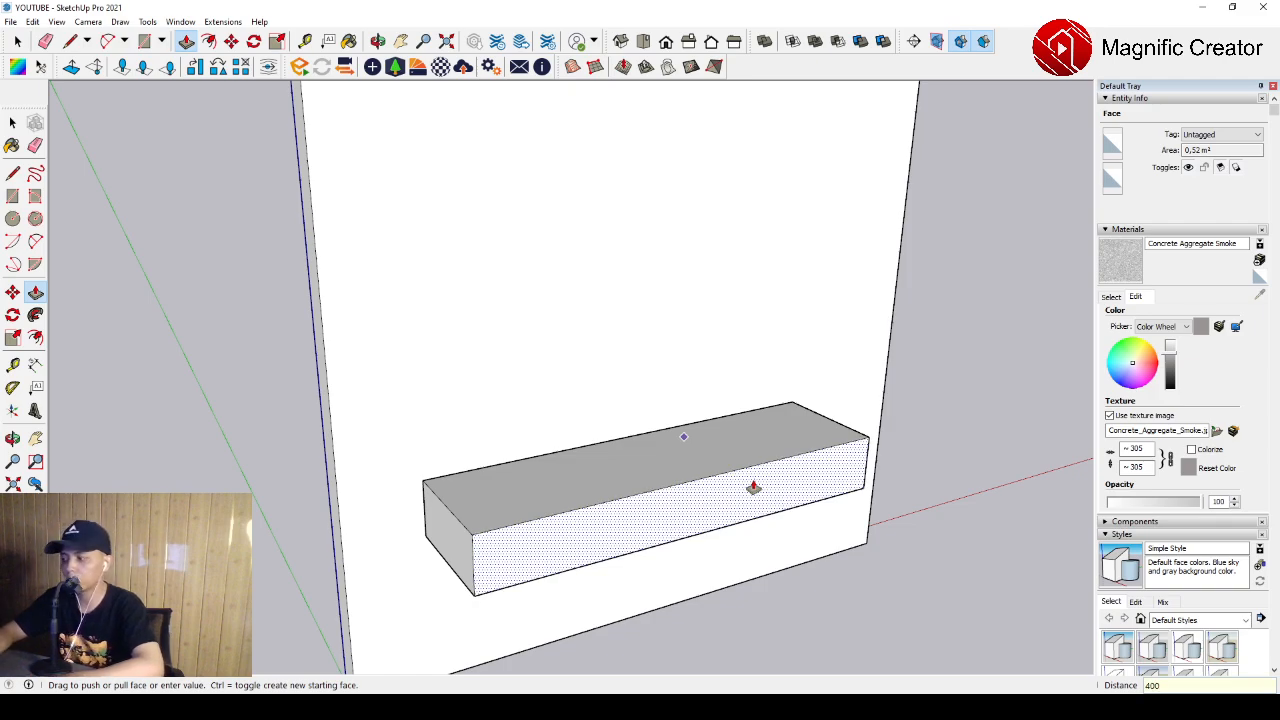
click(753, 487)
key(space)
middle_drag(651, 523, 474, 481)
triple_click(474, 481)
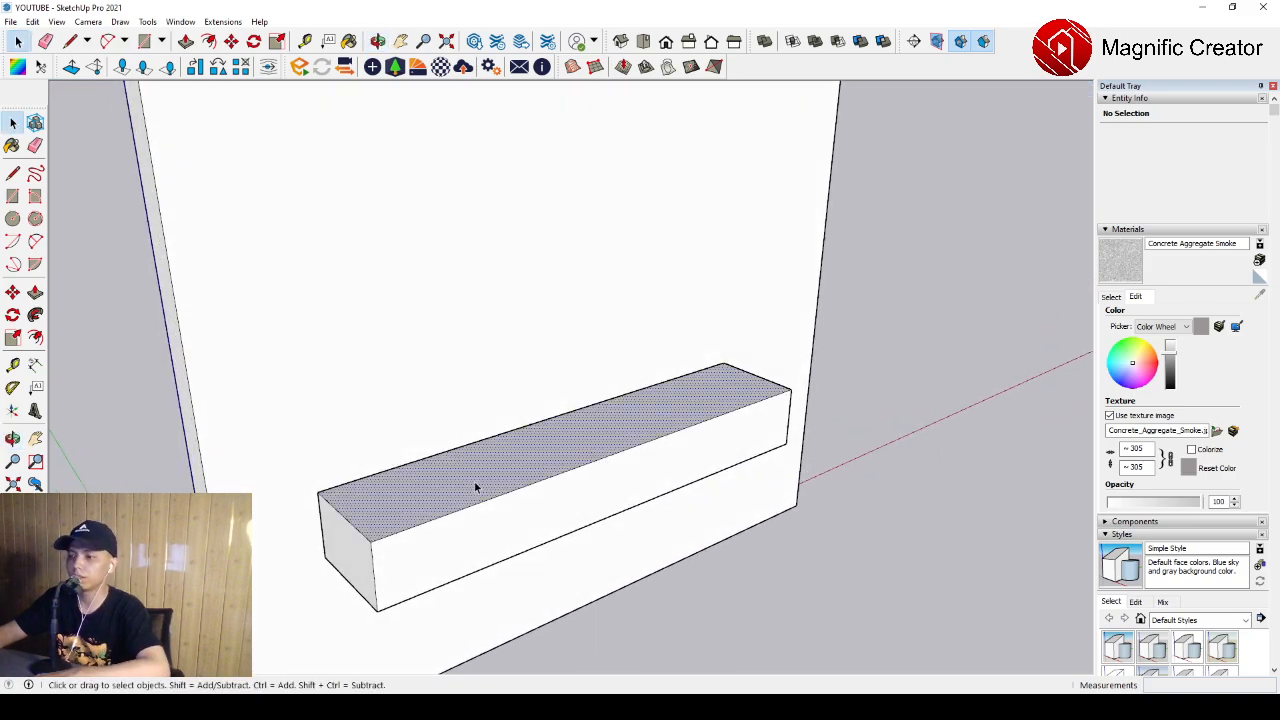
key(ctrl+g)
Step: Place a vertical guide through the middle of the cabinet box's front face, measured from its side edge
middle_drag(558, 482, 303, 446)
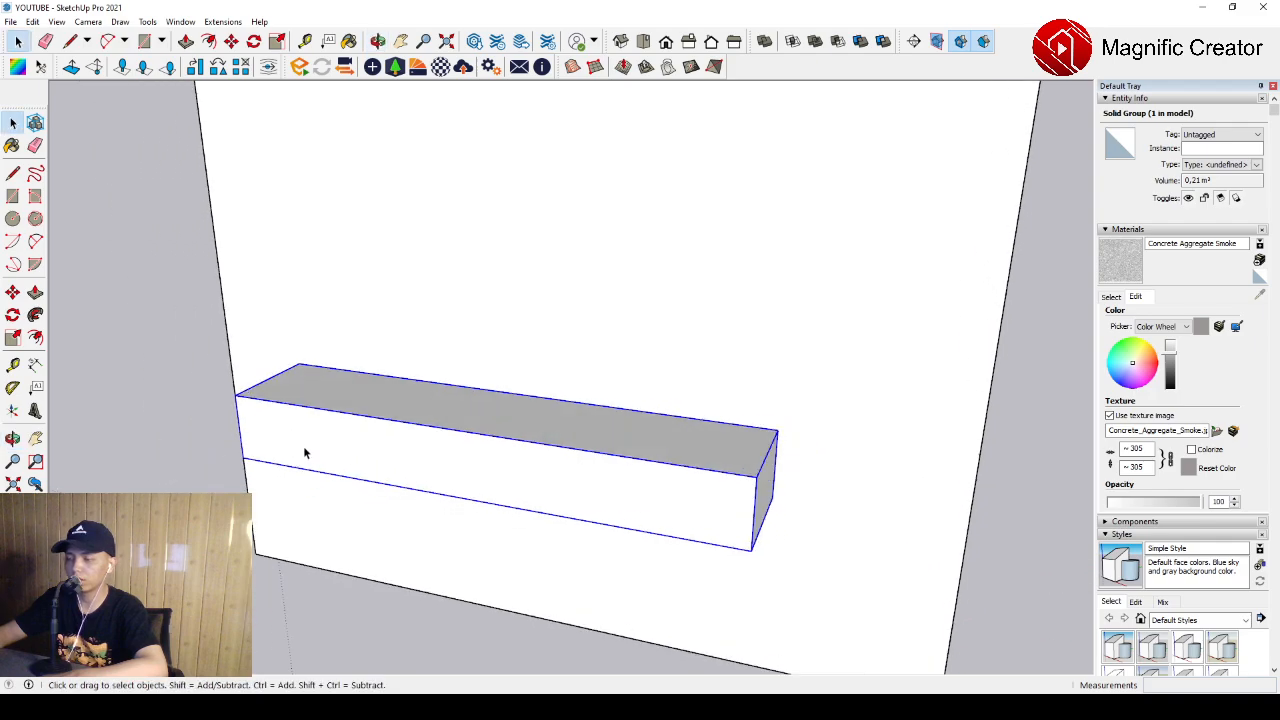
click(13, 366)
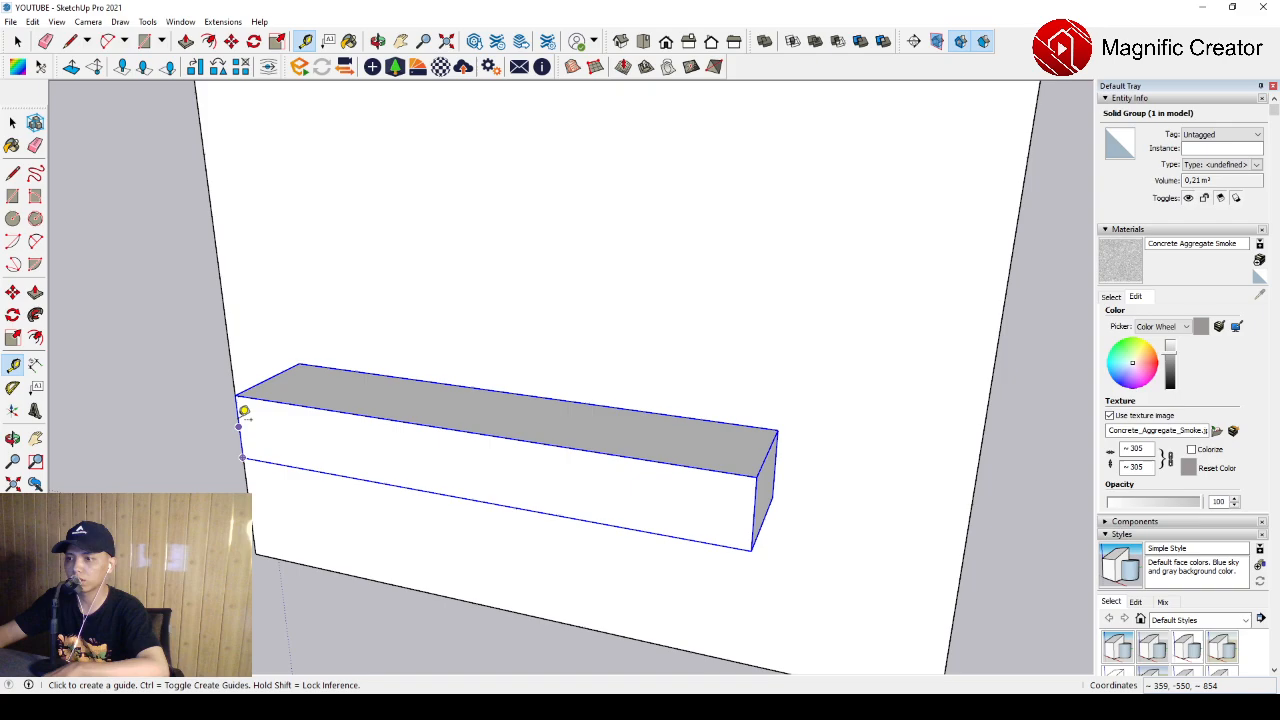
click(238, 427)
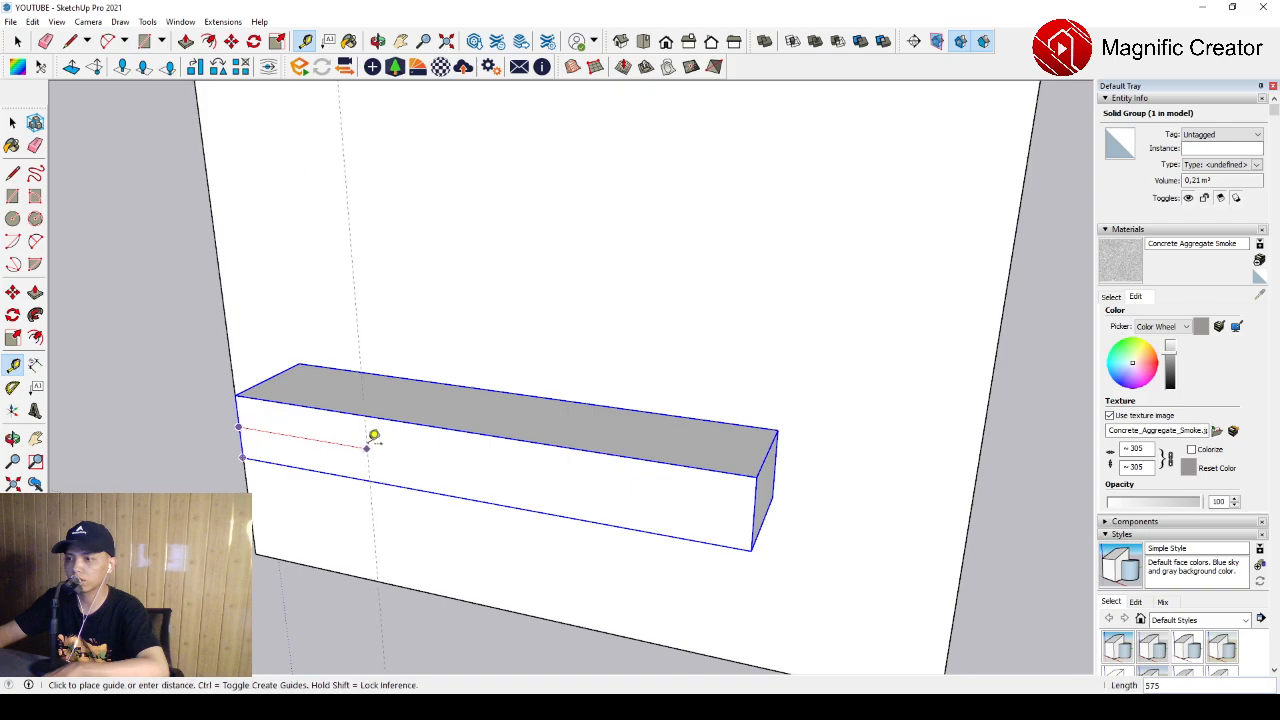
click(472, 431)
Step: Place two more vertical guides on the front face, 400 mm to either side of the centre guide
middle_drag(471, 457, 602, 473)
click(549, 463)
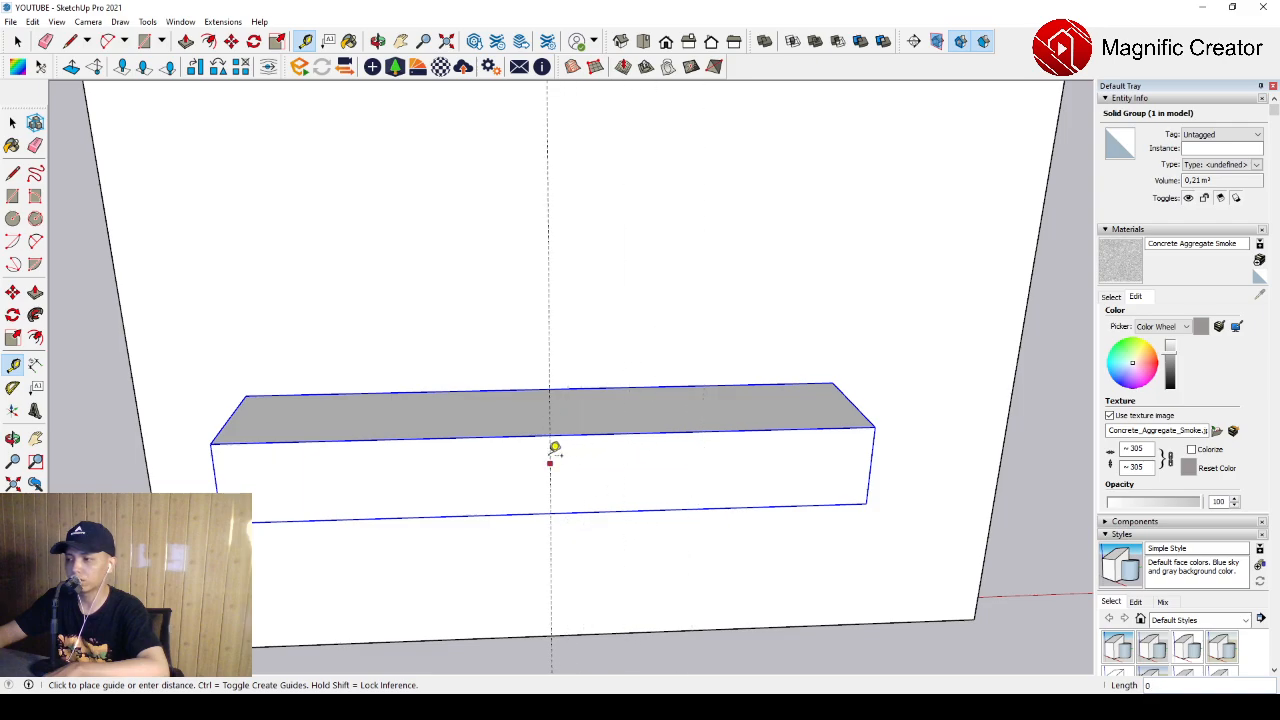
click(675, 447)
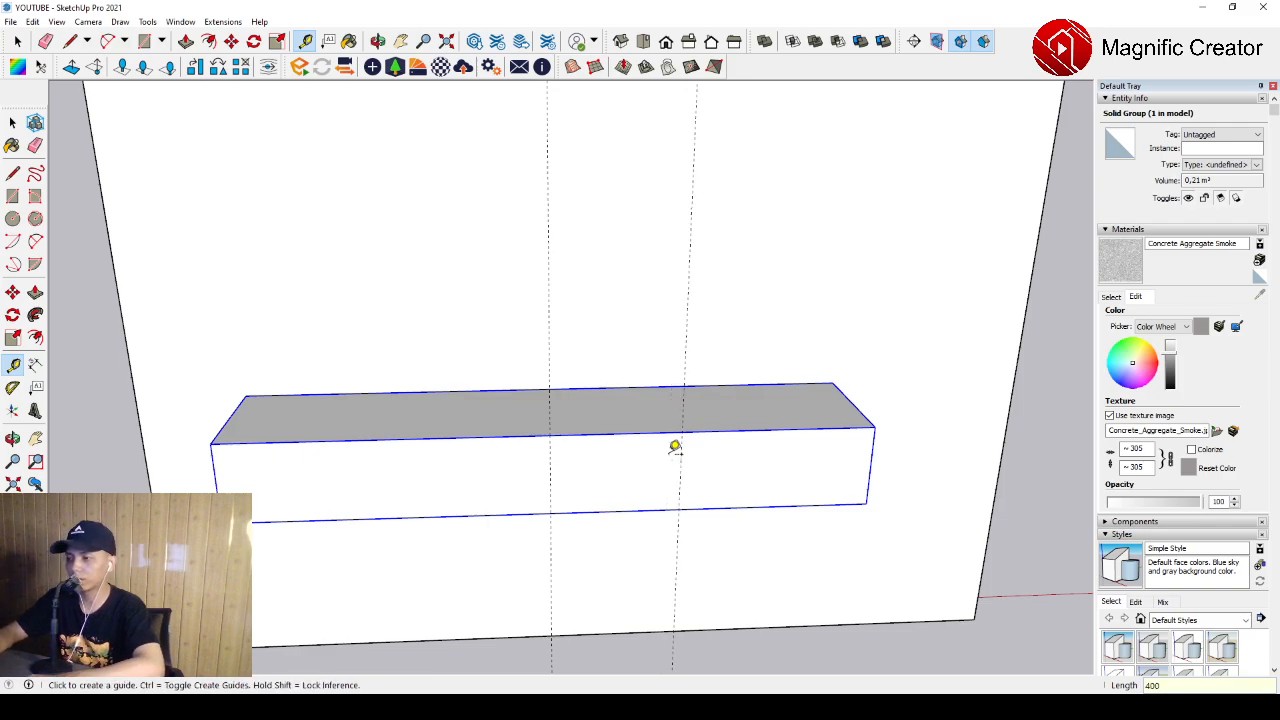
click(550, 456)
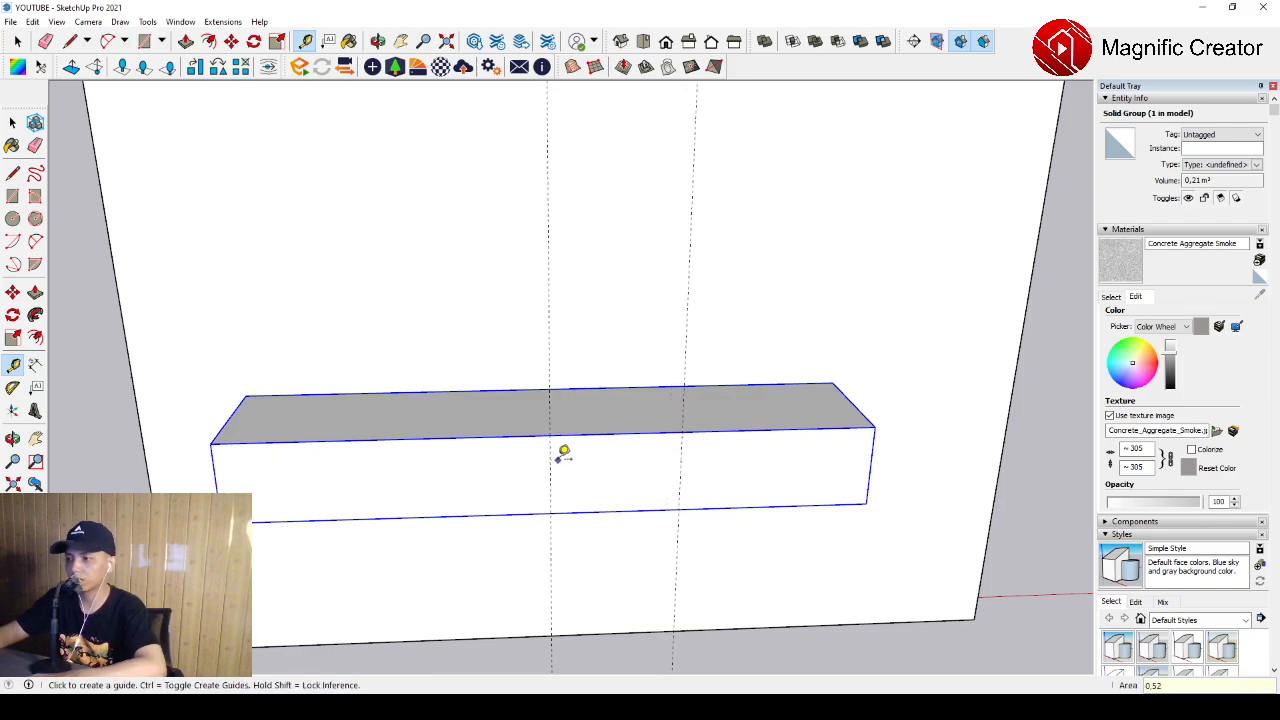
click(457, 447)
key(space)
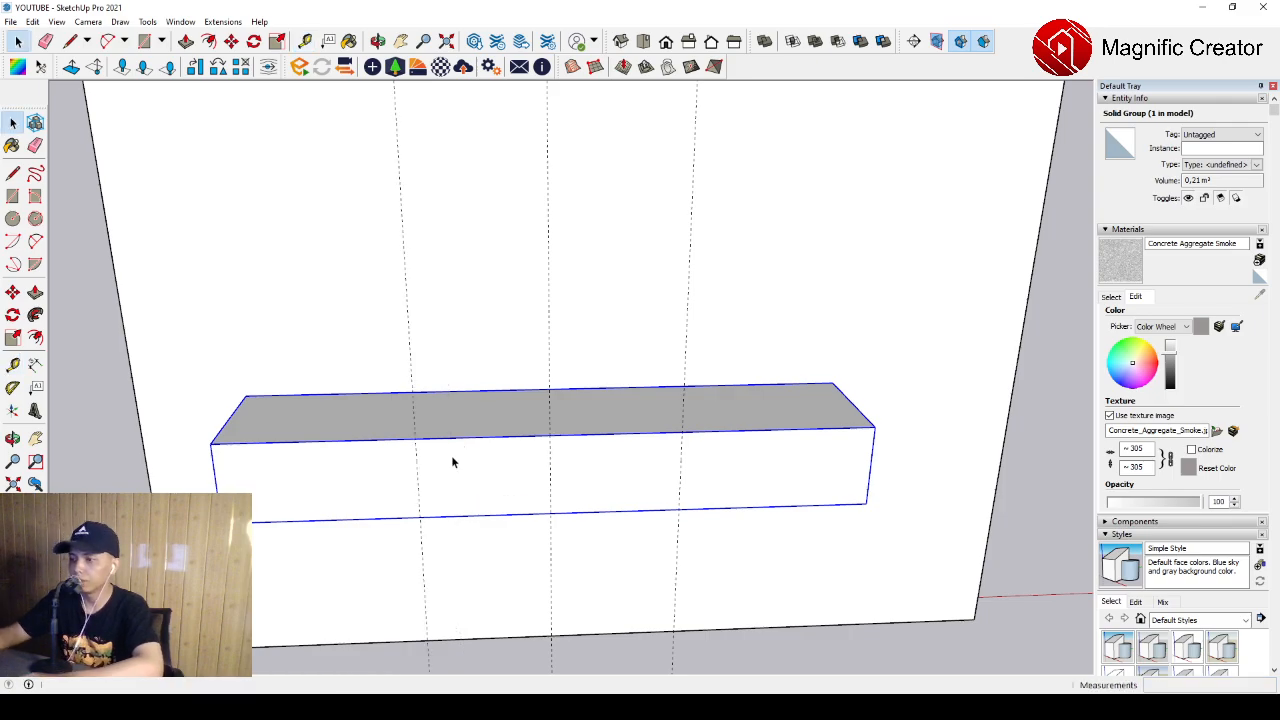
Step: Open the cabinet group for editing and draw vertical lines on its front face along the two outer guides
middle_drag(451, 380, 524, 456)
double_click(524, 456)
key(l)
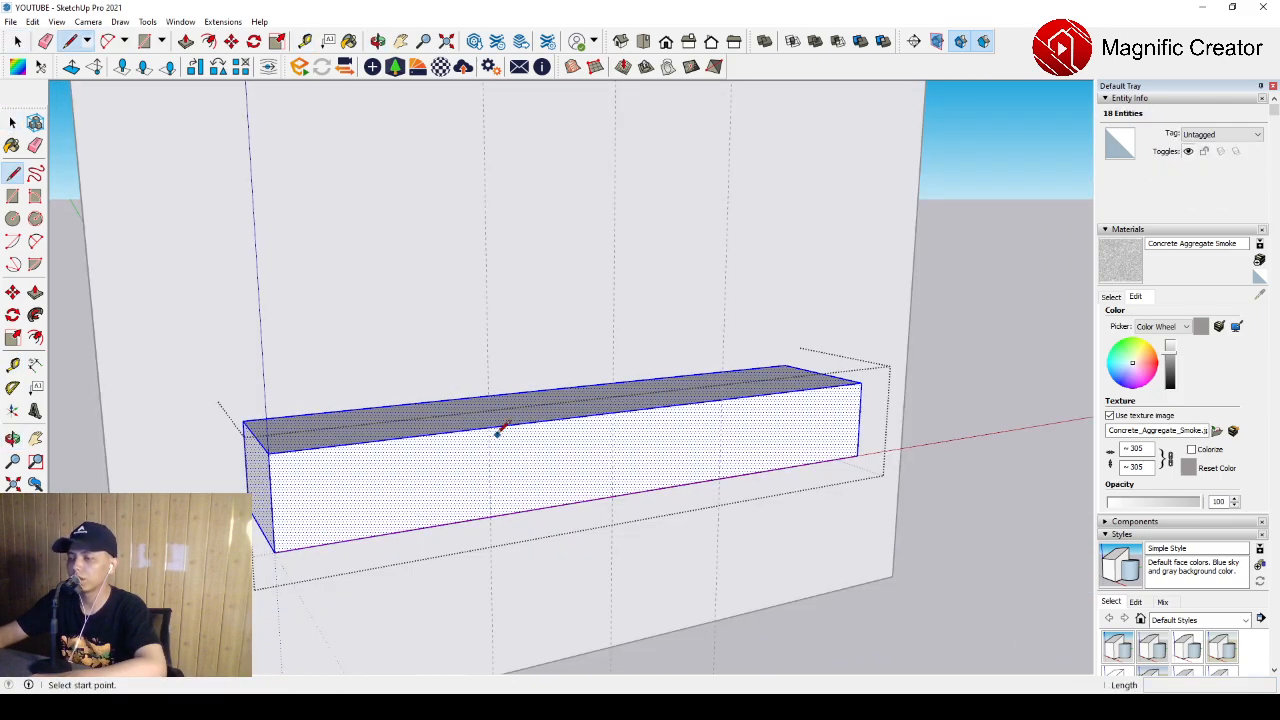
click(489, 427)
click(489, 497)
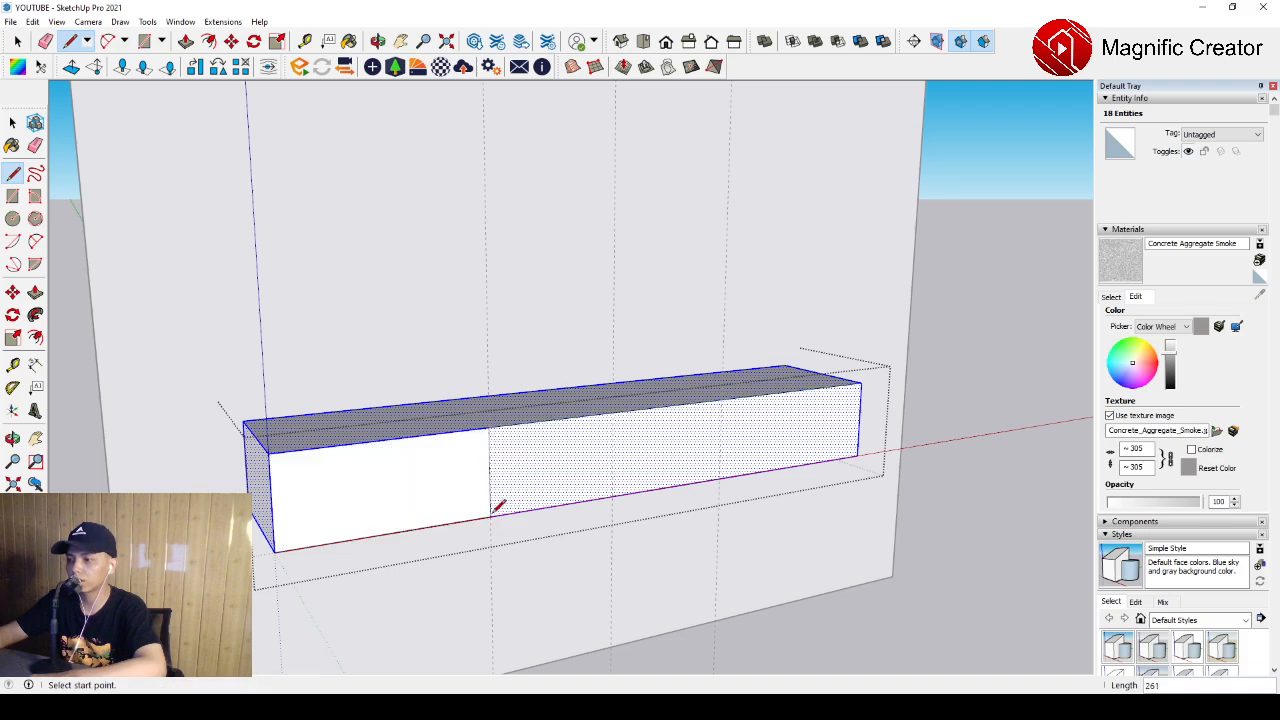
click(721, 400)
click(721, 477)
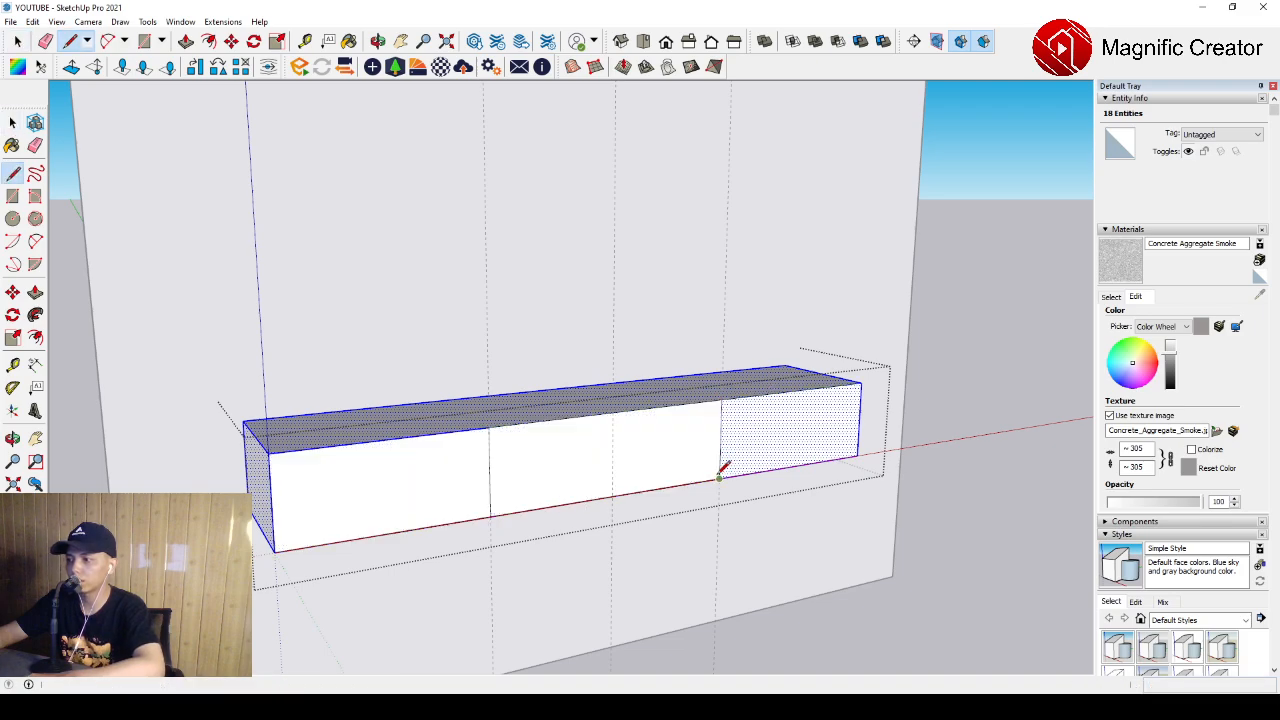
key(space)
Step: Offset the outline of the middle front panel 15 mm inward
scroll(484, 413, up, 2)
scroll(590, 474, up, 5)
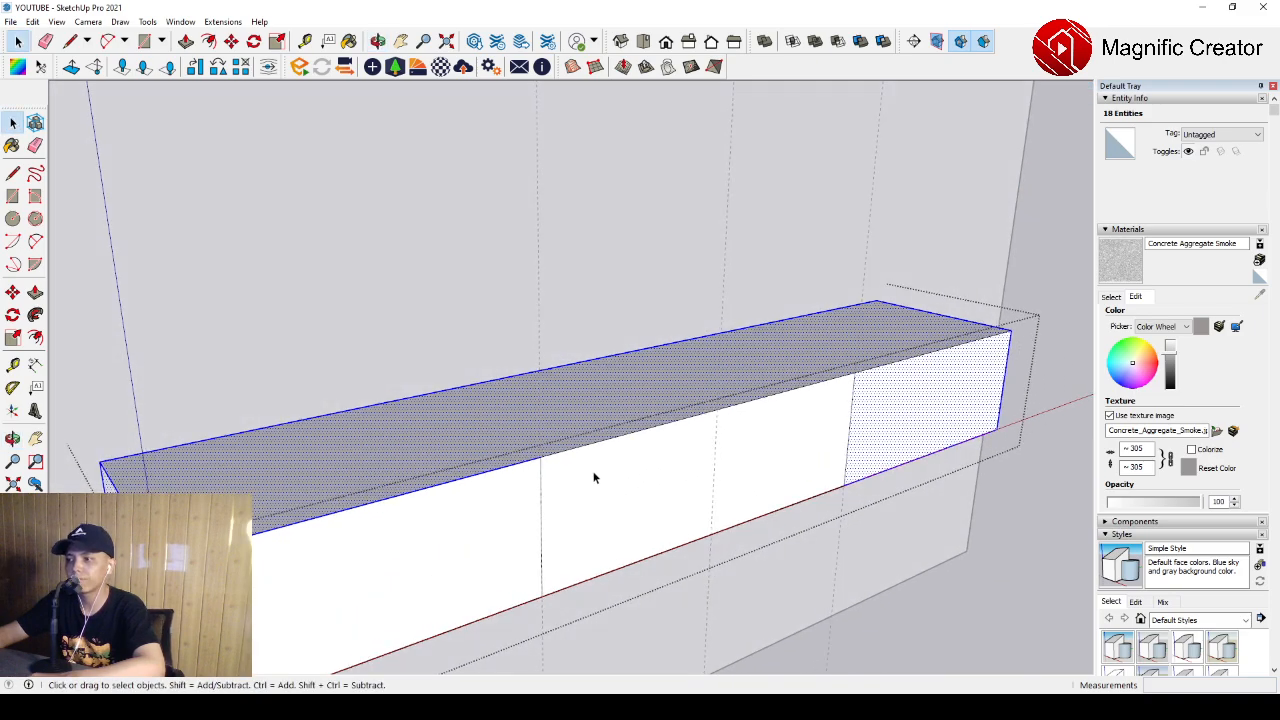
click(586, 471)
key(f)
click(570, 442)
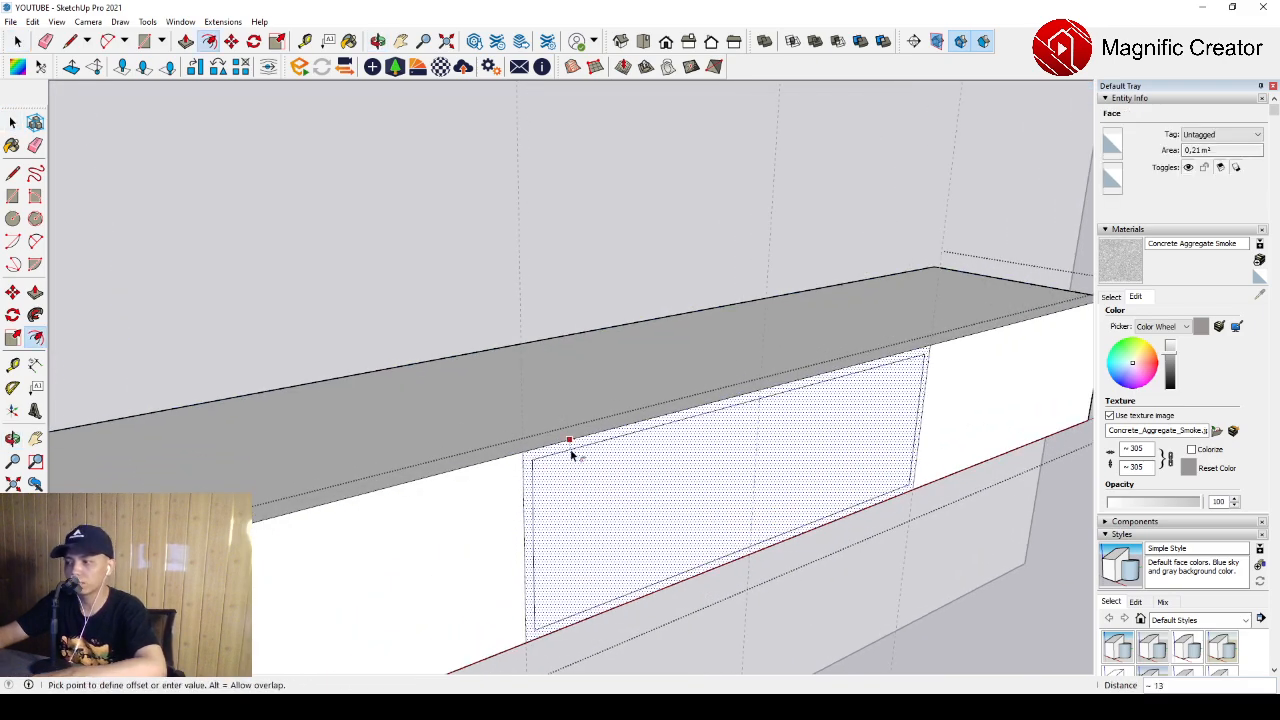
click(571, 455)
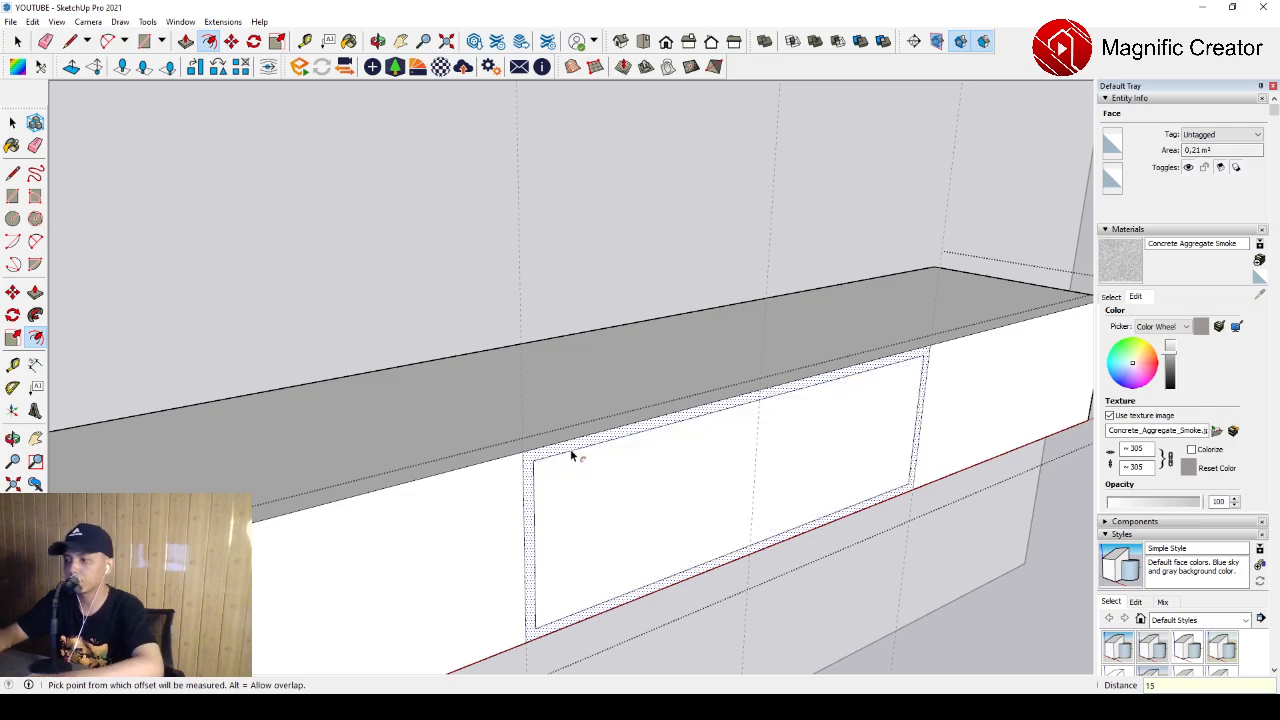
key(space)
Step: Push the inner panel 380 mm into the cabinet to form a compartment, and close the group
key(p)
click(718, 489)
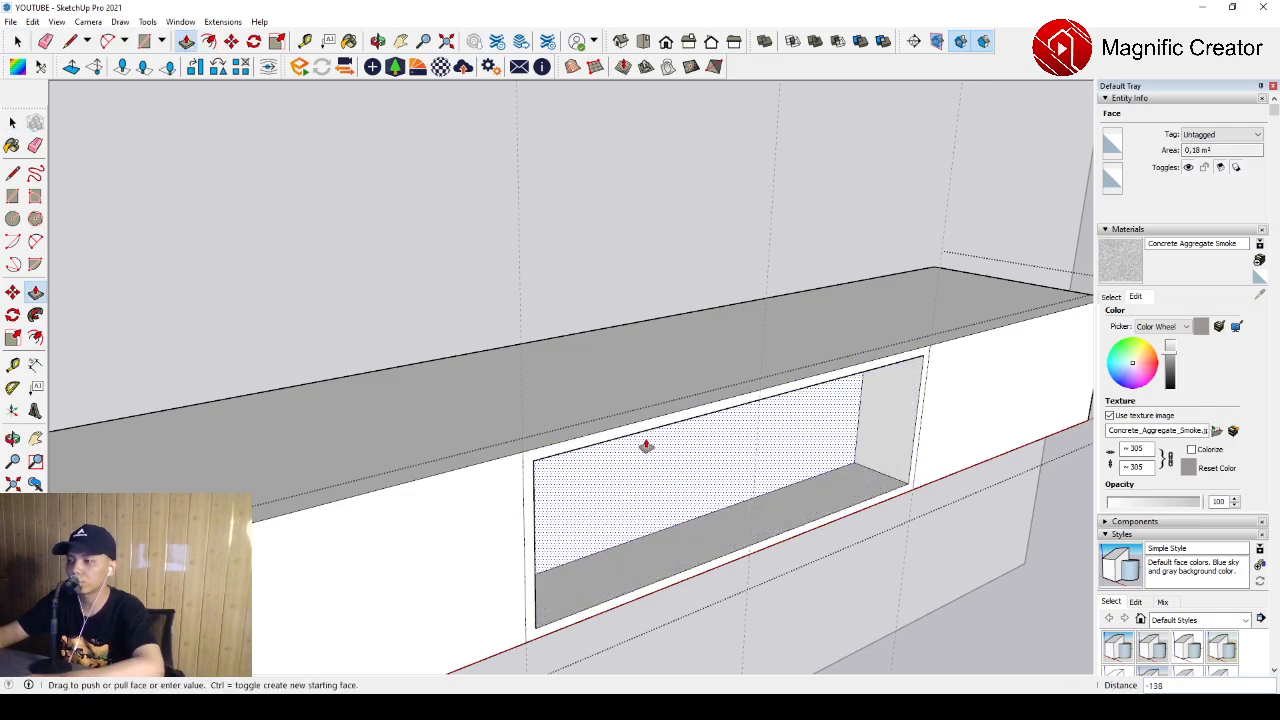
click(526, 347)
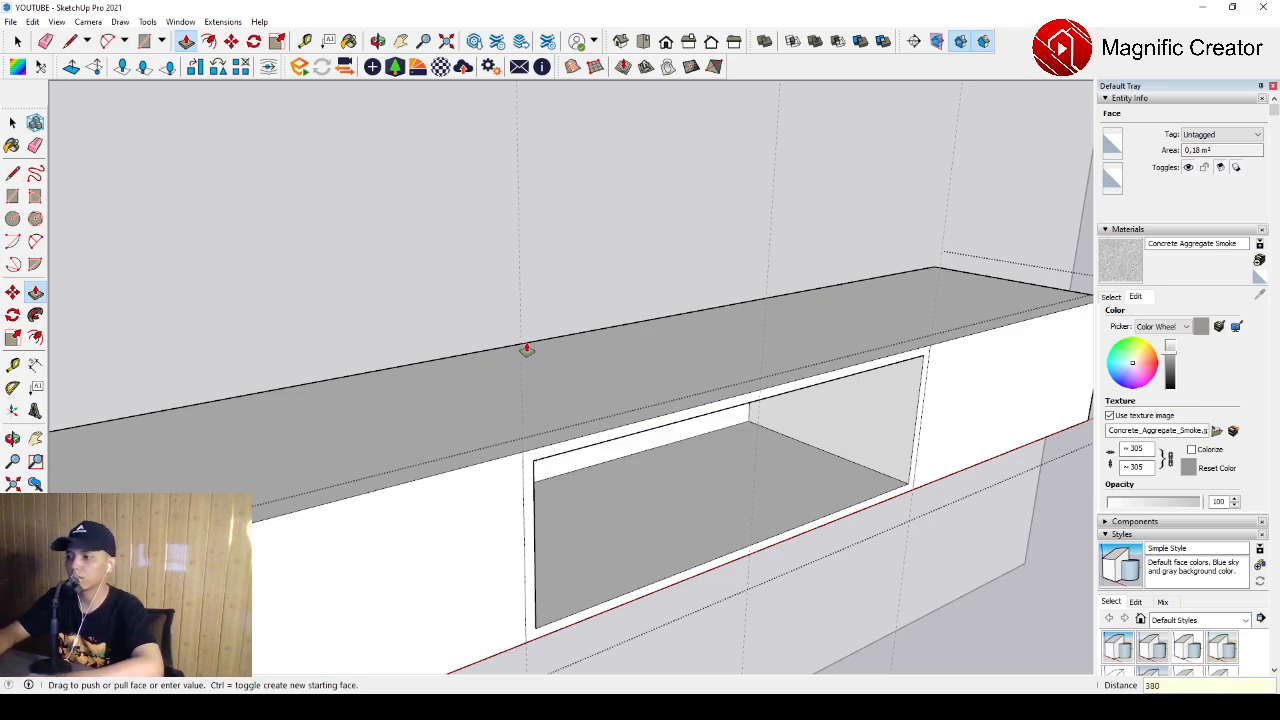
key(space)
scroll(430, 349, down, 5)
click(890, 588)
Step: Draw a 770 by 380 mm rectangle over the compartment floor, from its front corner to the opposite back corner
scroll(654, 387, up, 2)
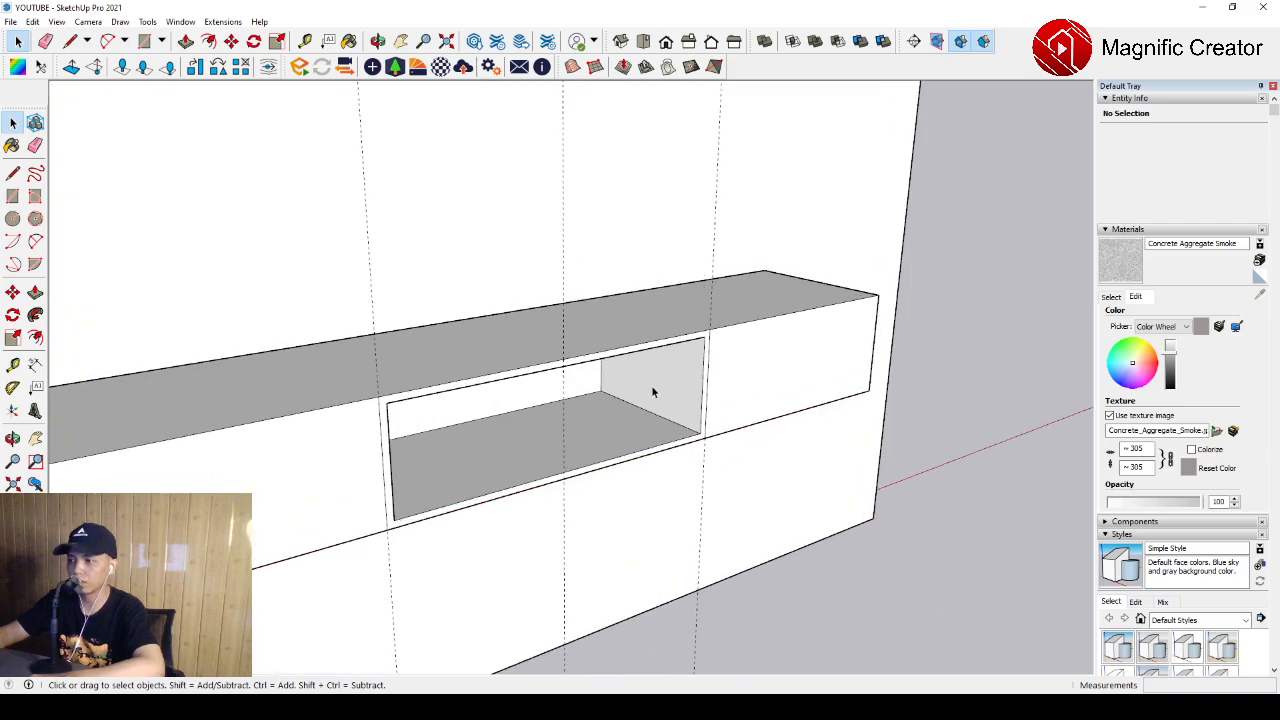
middle_drag(654, 387, 678, 342)
scroll(680, 344, up, 1)
middle_drag(757, 394, 471, 471)
key(r)
click(851, 471)
click(380, 430)
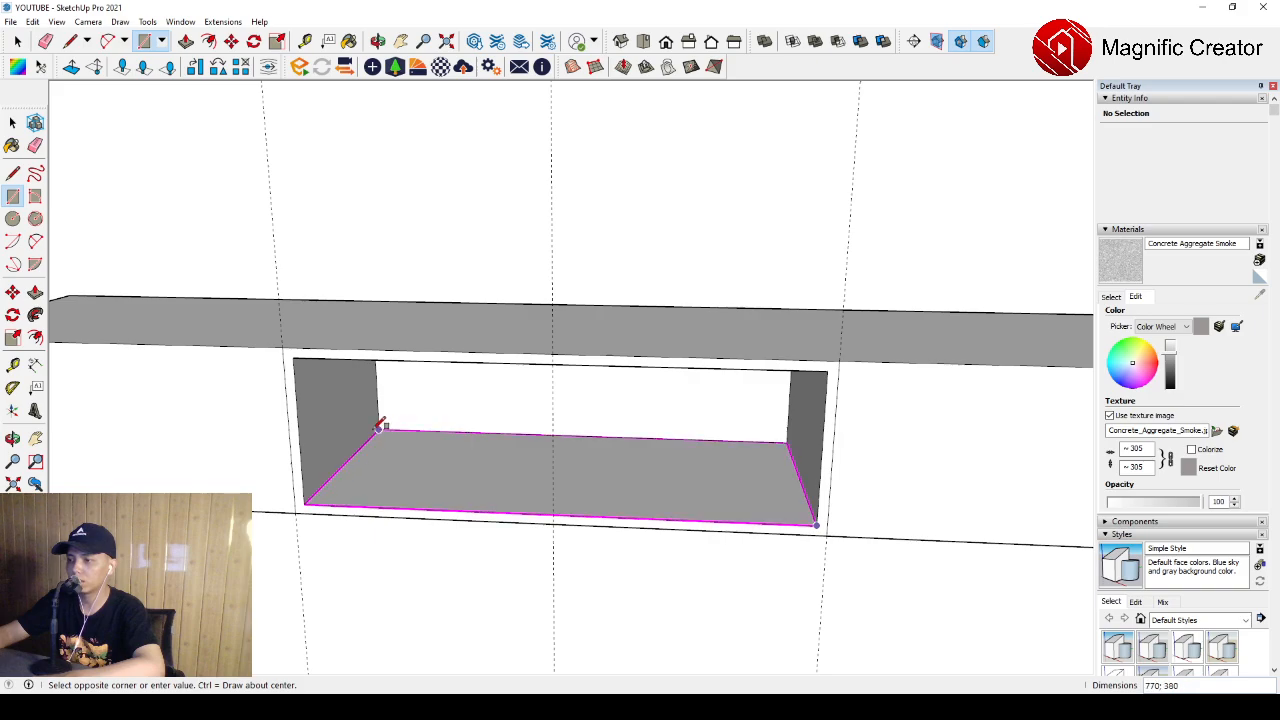
Step: Pull the floor rectangle up to the compartment's top so the block fills the opening
key(space)
double_click(374, 437)
scroll(414, 474, up, 2)
key(p)
drag(427, 440, 362, 314)
key(space)
scroll(440, 322, down, 3)
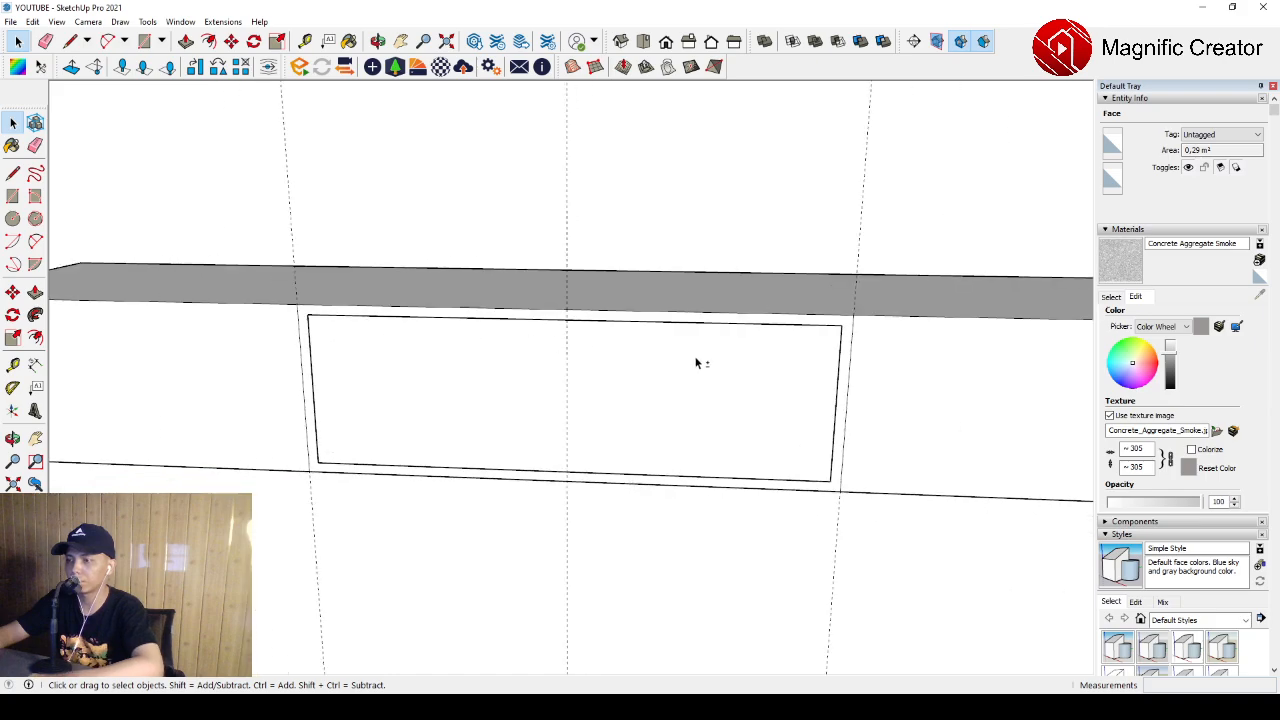
Step: Group the front face and edges of the block filling the compartment together with its connected geometry
middle_drag(697, 363, 621, 344)
double_click(574, 363)
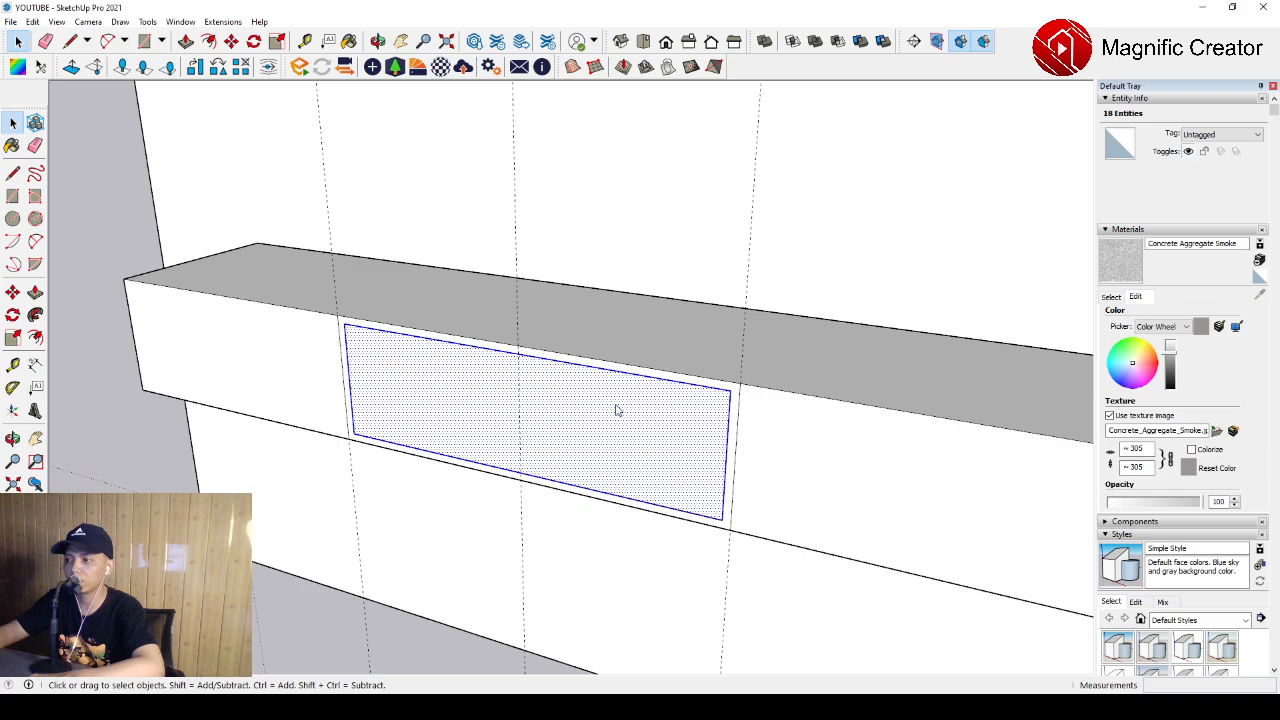
key(ctrl+g)
Step: Move the drawer block group out of the compartment to a spot in front of the cabinet
scroll(640, 470, down, 1)
middle_drag(610, 410, 655, 372)
key(m)
click(582, 431)
scroll(548, 460, down, 1)
click(471, 525)
Step: Inside the drawer block group, copy the top face's front edge about 32 mm inward to mark the front panel's thickness
key(space)
scroll(554, 457, up, 1)
triple_click(486, 365)
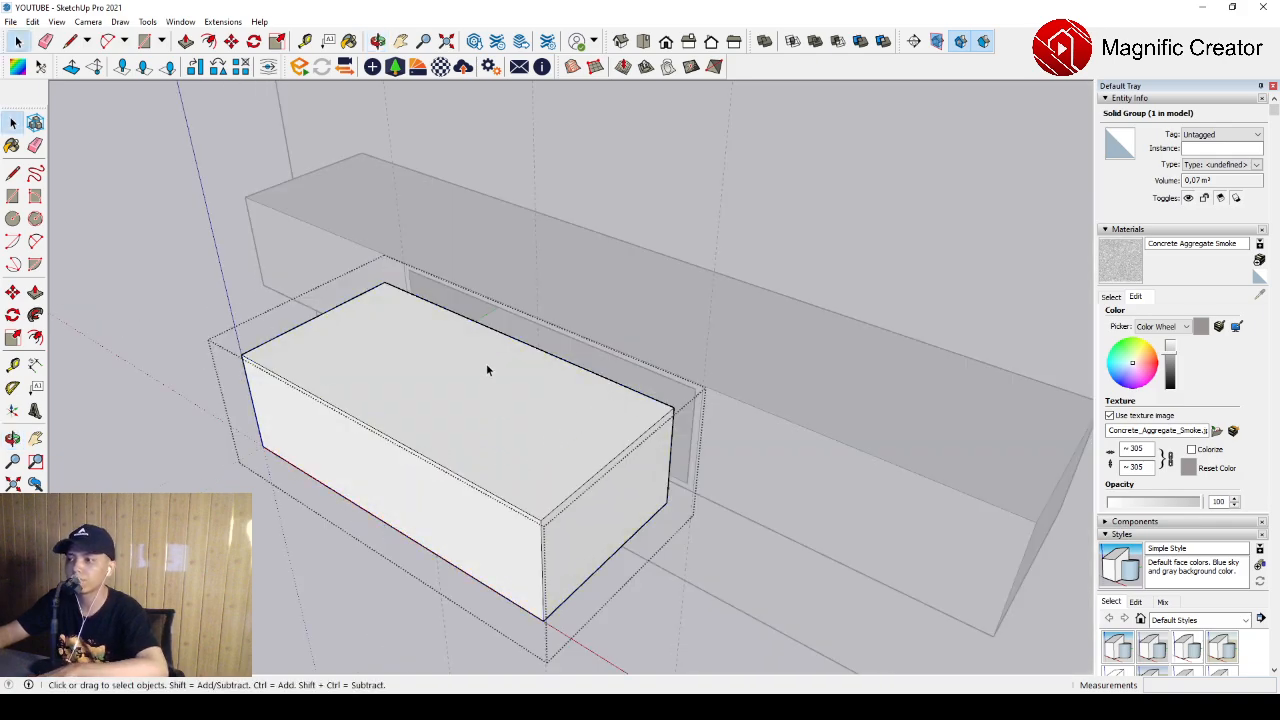
click(457, 389)
scroll(458, 391, up, 1)
middle_drag(458, 391, 482, 485)
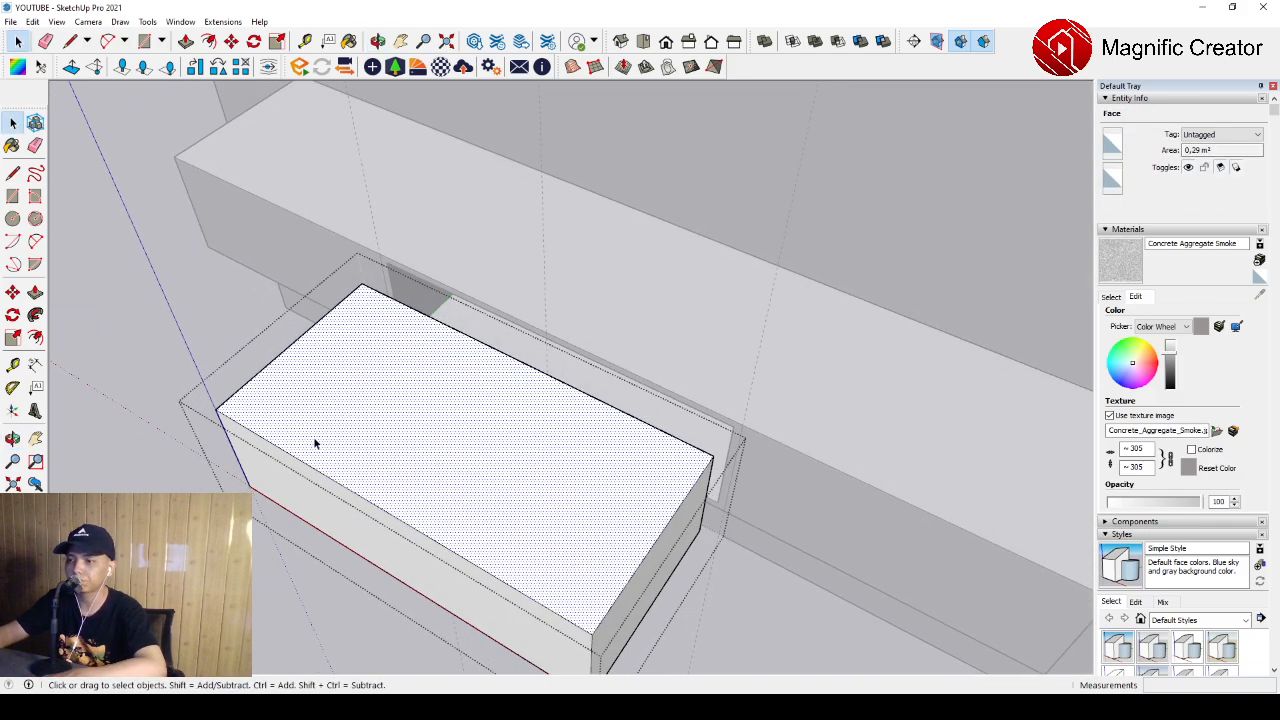
click(243, 427)
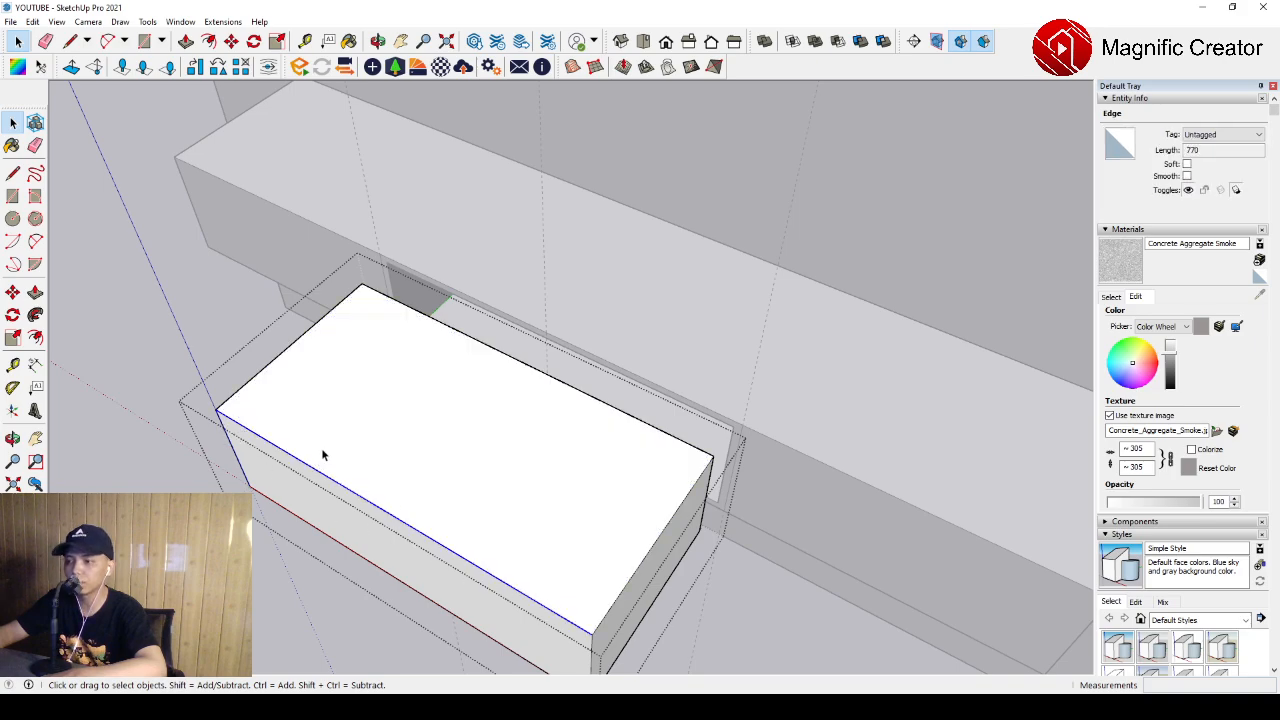
scroll(230, 390, up, 1)
key(m)
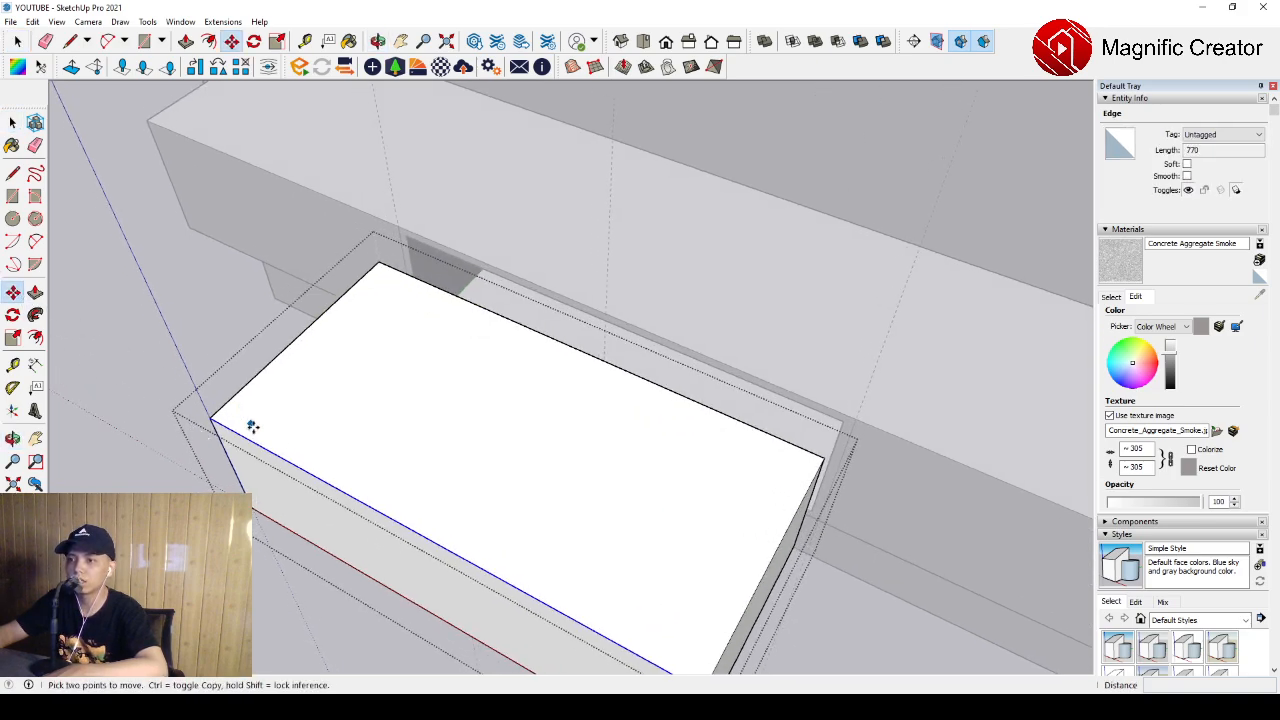
scroll(255, 437, up, 1)
click(262, 447)
key(ctrl)
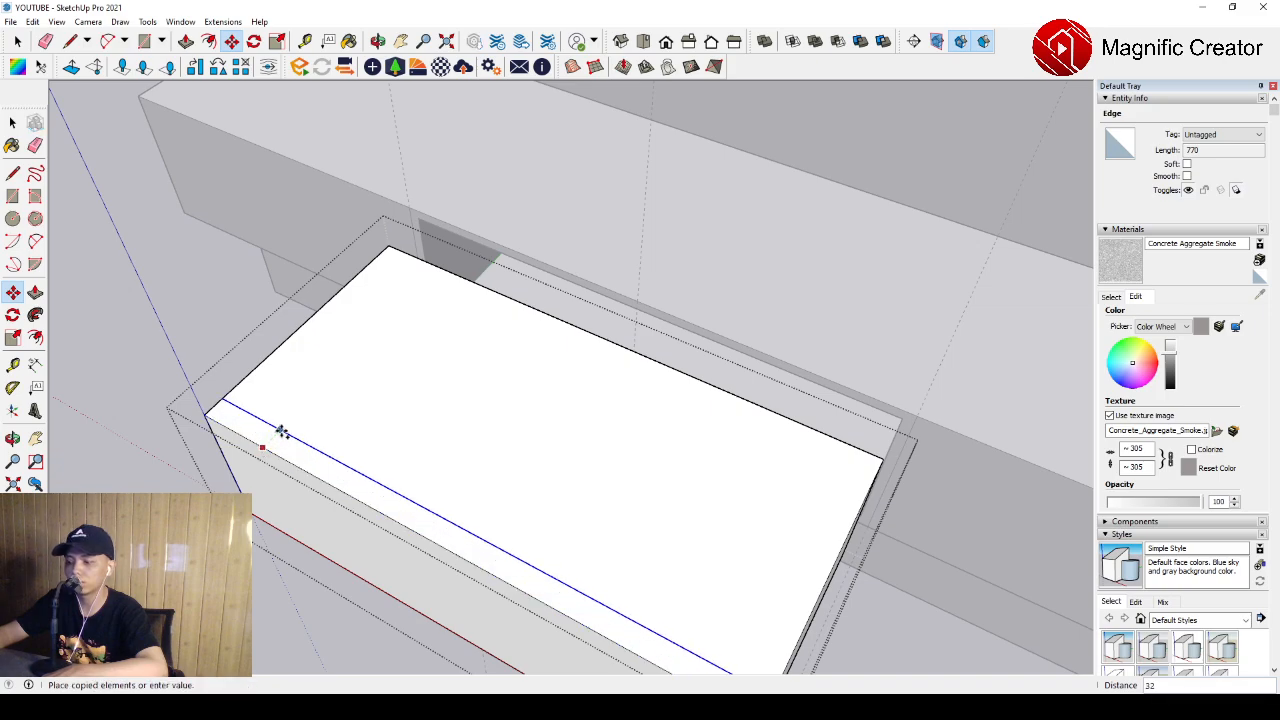
click(281, 431)
key(space)
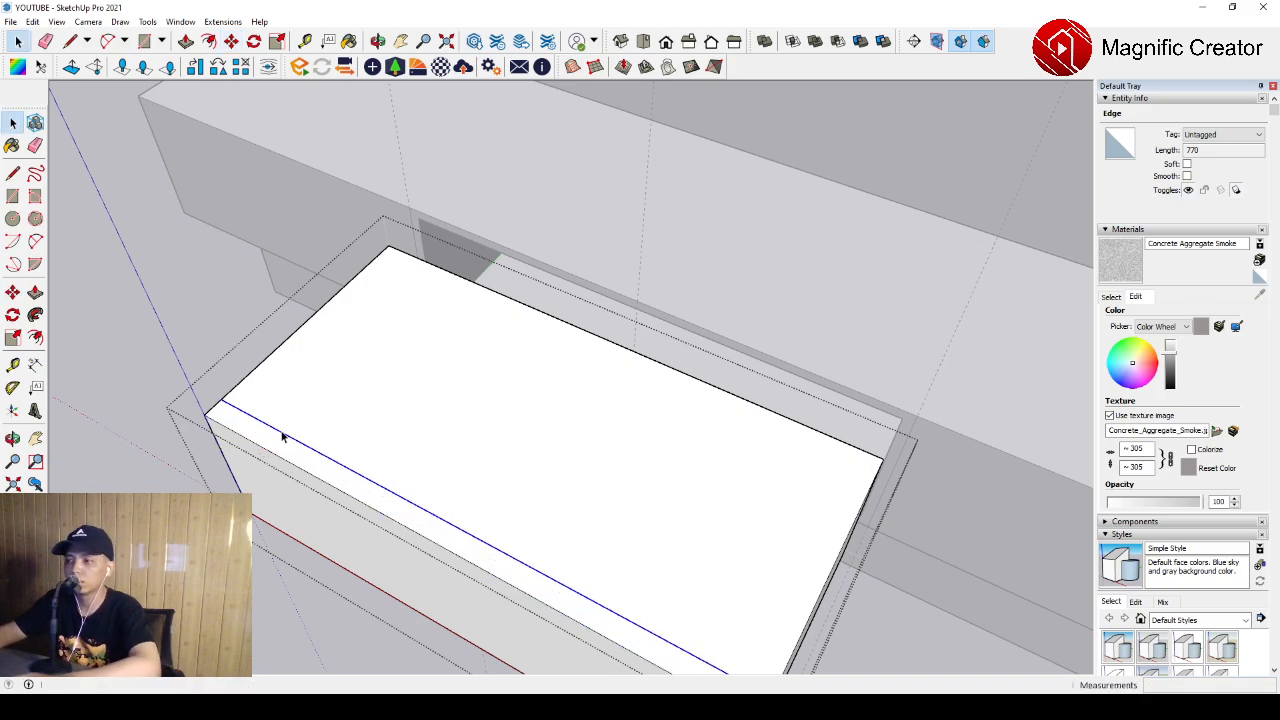
Step: Offset the outline of the larger top face about 13 mm inward to form the drawer's wall thickness
click(414, 368)
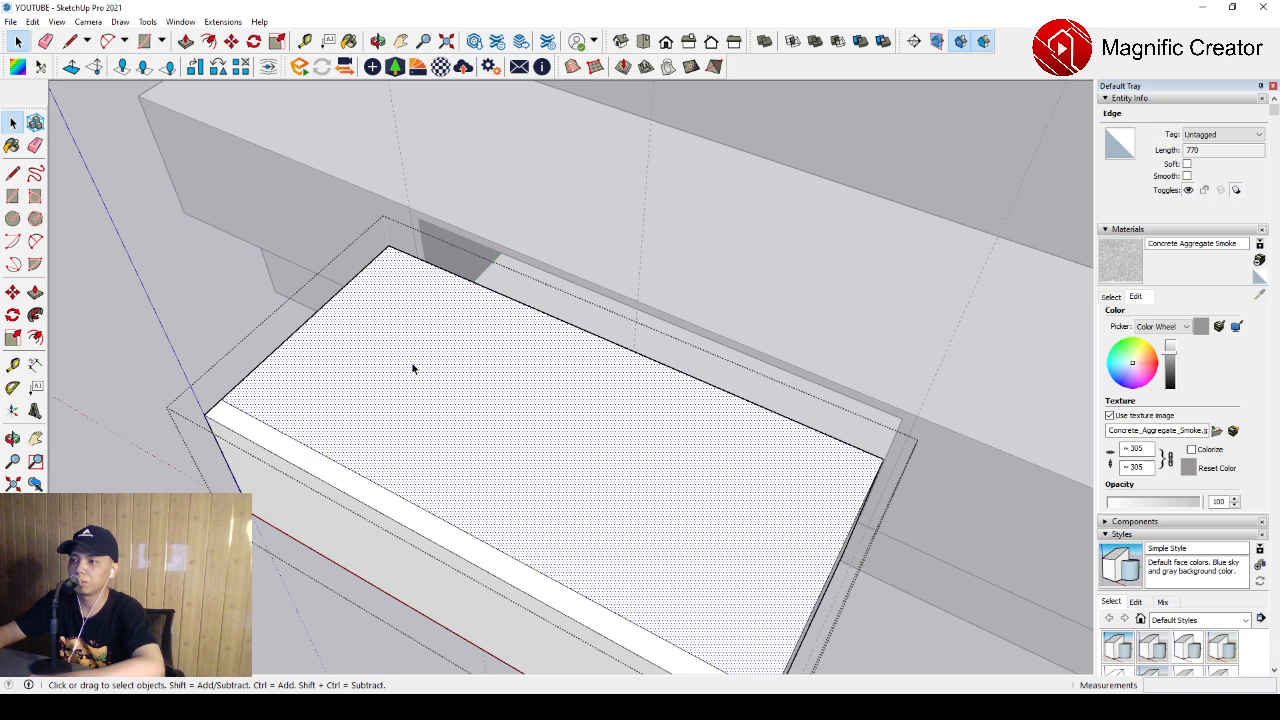
key(f)
click(445, 279)
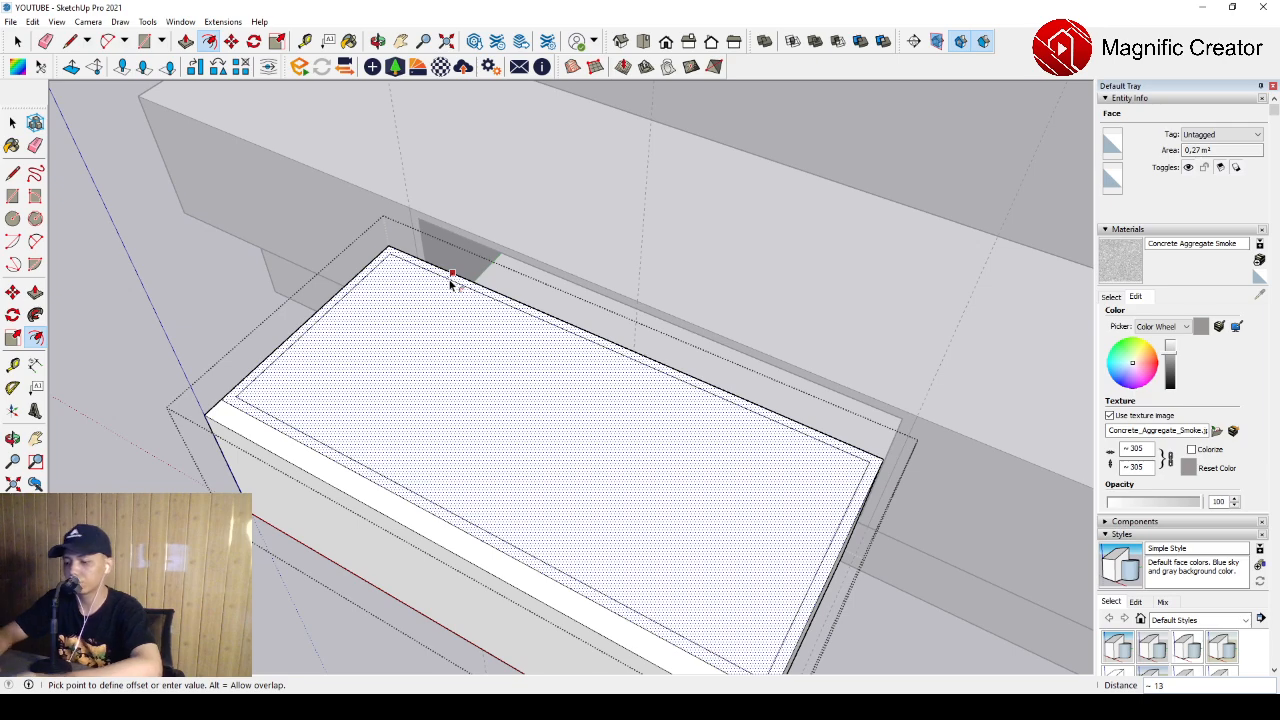
click(450, 284)
key(space)
Step: Push the inner top face down about 231 mm to hollow out the drawer
key(p)
click(460, 377)
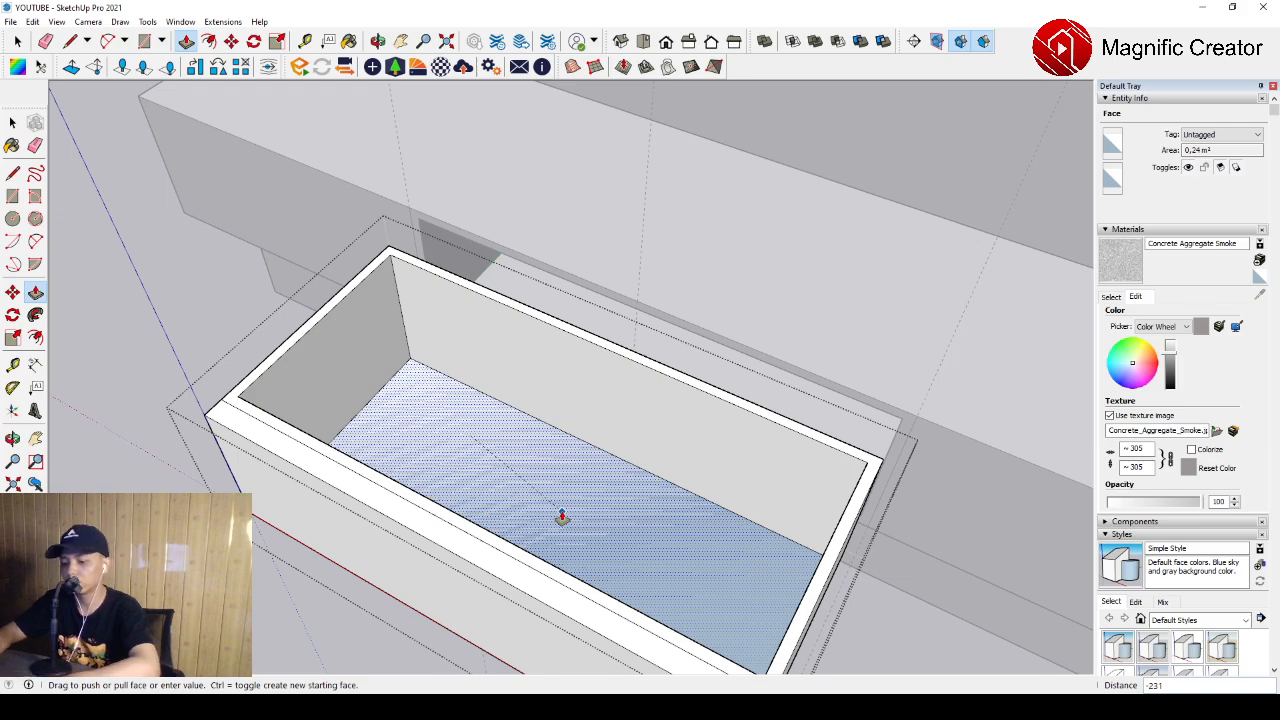
key(Return)
Step: Draw a horizontal handle rectangle about 307 mm long near the middle of the drawer's front face
middle_drag(561, 510, 484, 448)
key(r)
click(458, 463)
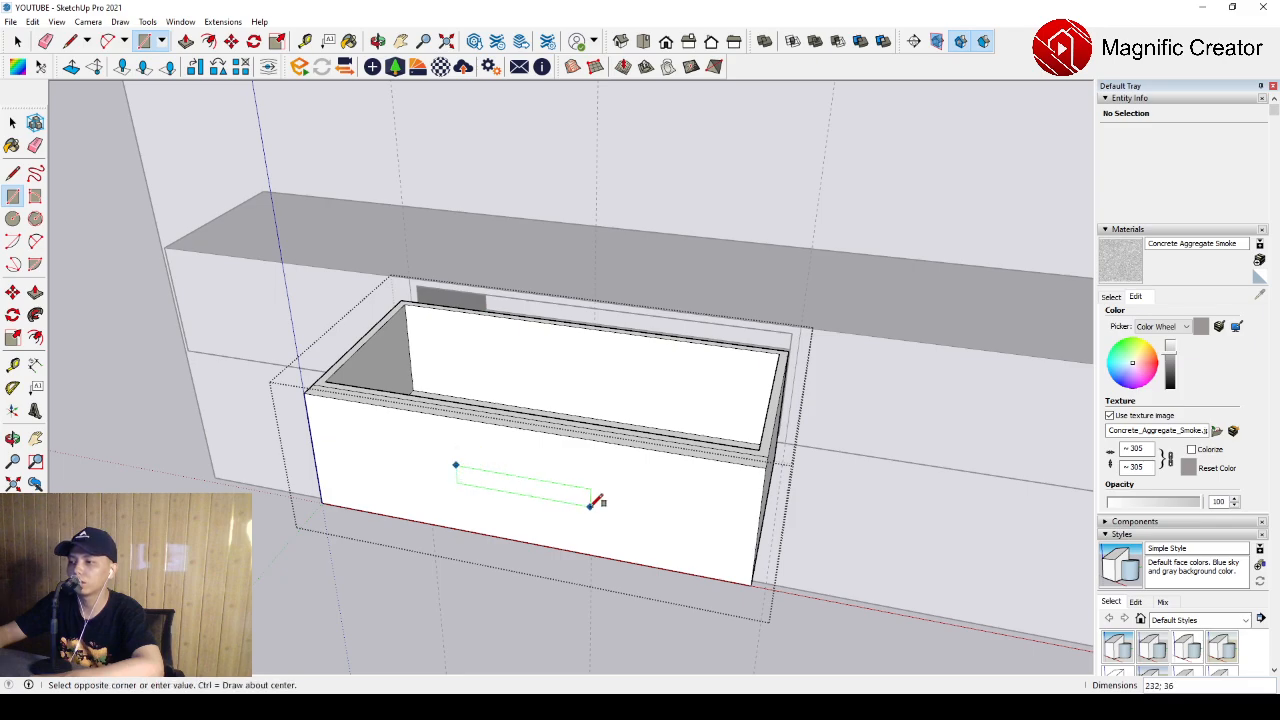
key(Escape)
click(439, 452)
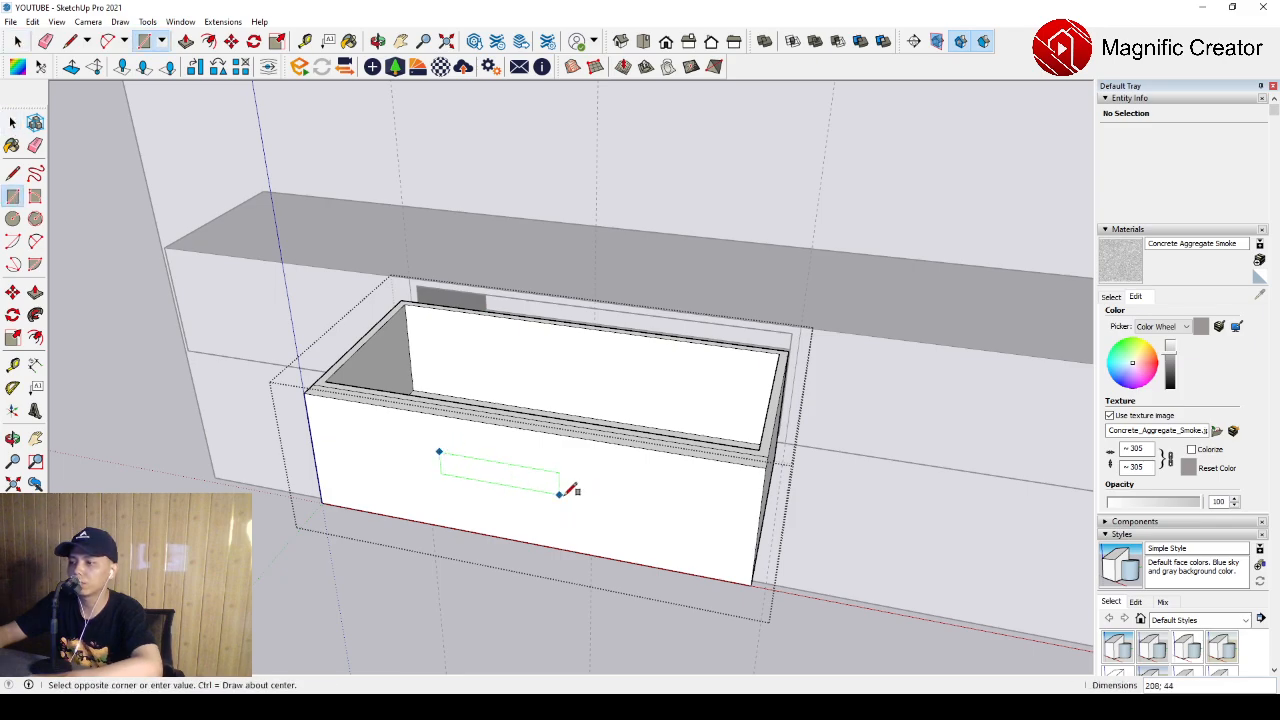
click(620, 505)
key(space)
Step: Push the handle rectangle into the drawer front to form a recessed grip
scroll(518, 464, up, 6)
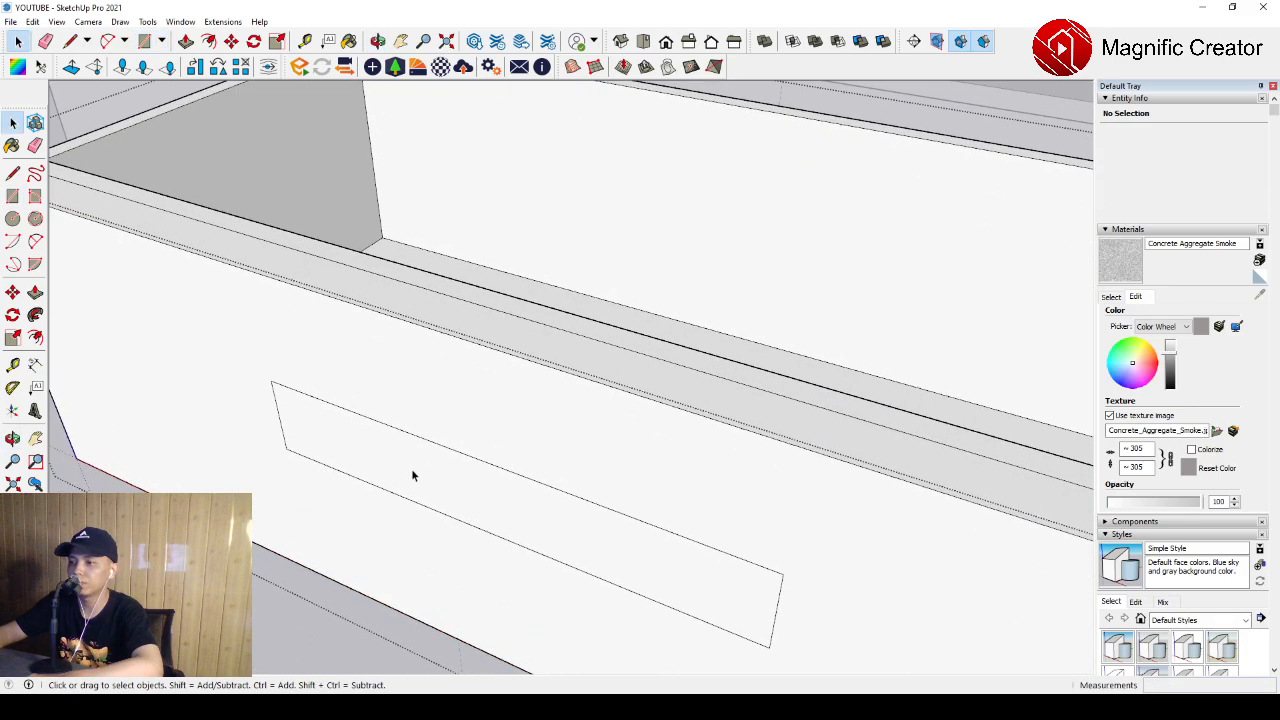
click(380, 462)
key(p)
click(337, 450)
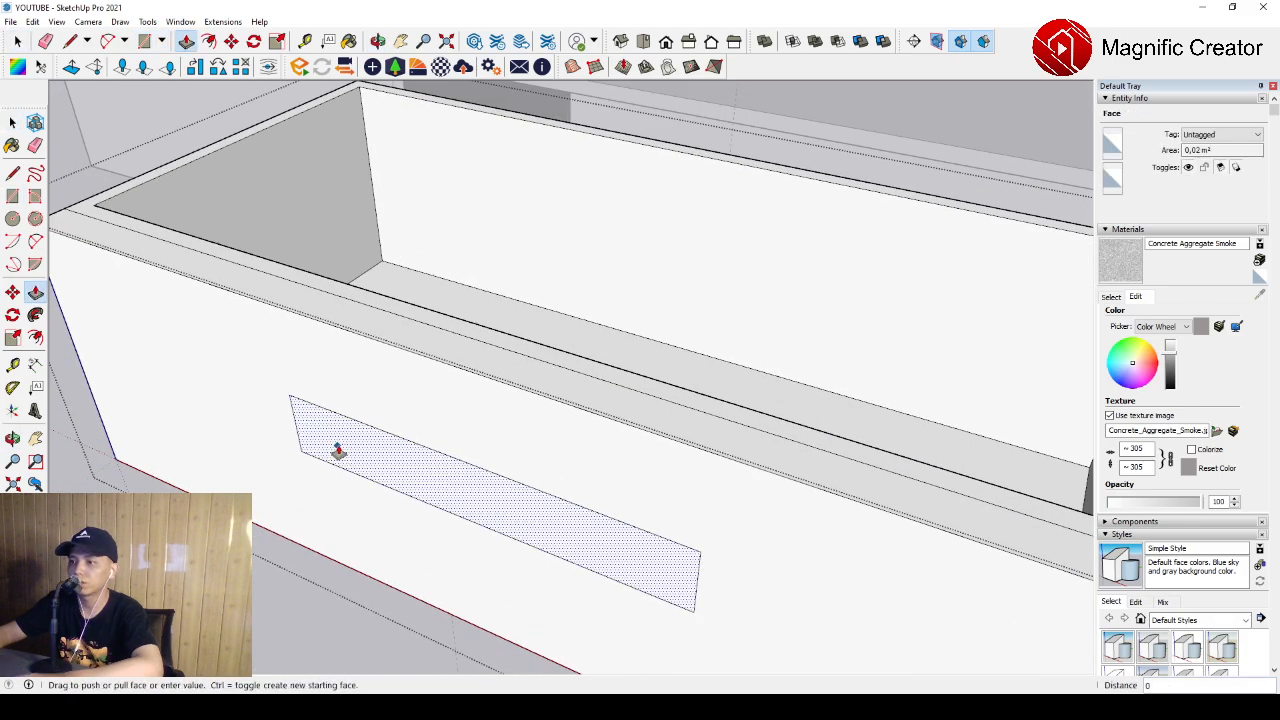
click(428, 326)
key(space)
scroll(336, 470, up, 3)
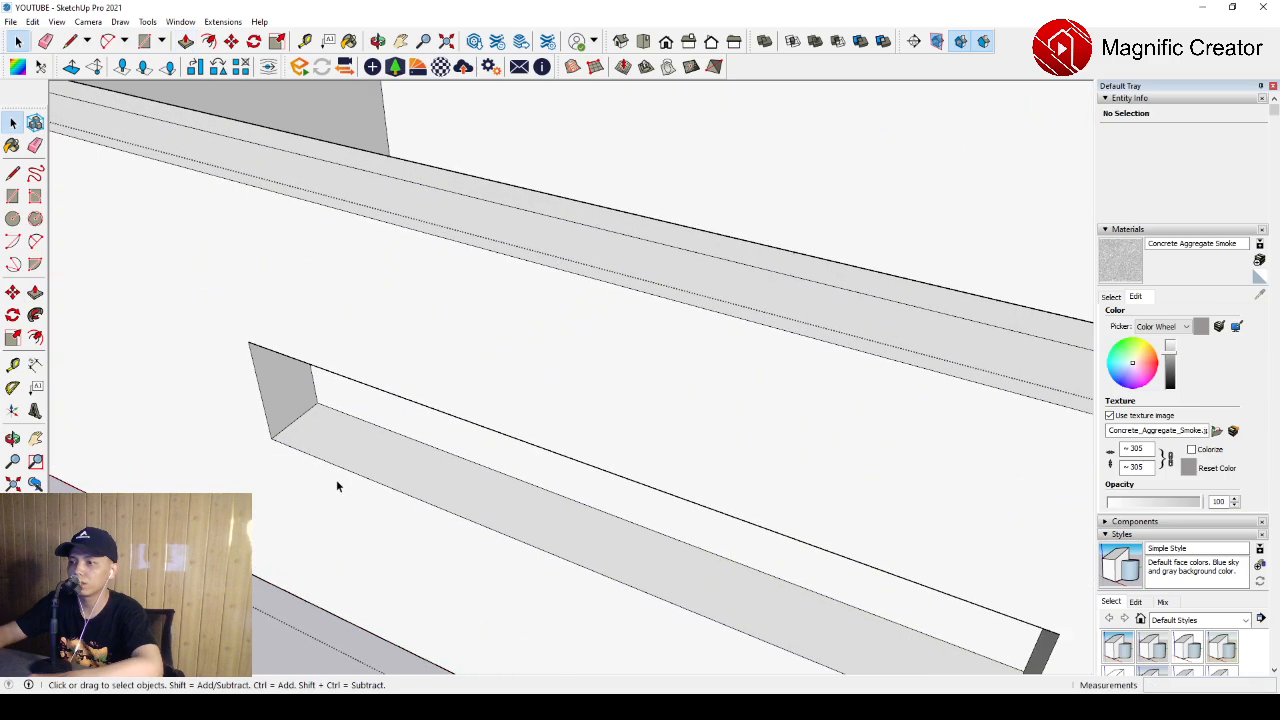
Step: Move the back lower edge of the grip recess down about 19 mm so its bottom slopes inward
scroll(351, 369, down, 3)
middle_drag(336, 479, 371, 420)
scroll(338, 404, up, 4)
click(318, 396)
click(21, 291)
middle_drag(243, 360, 280, 391)
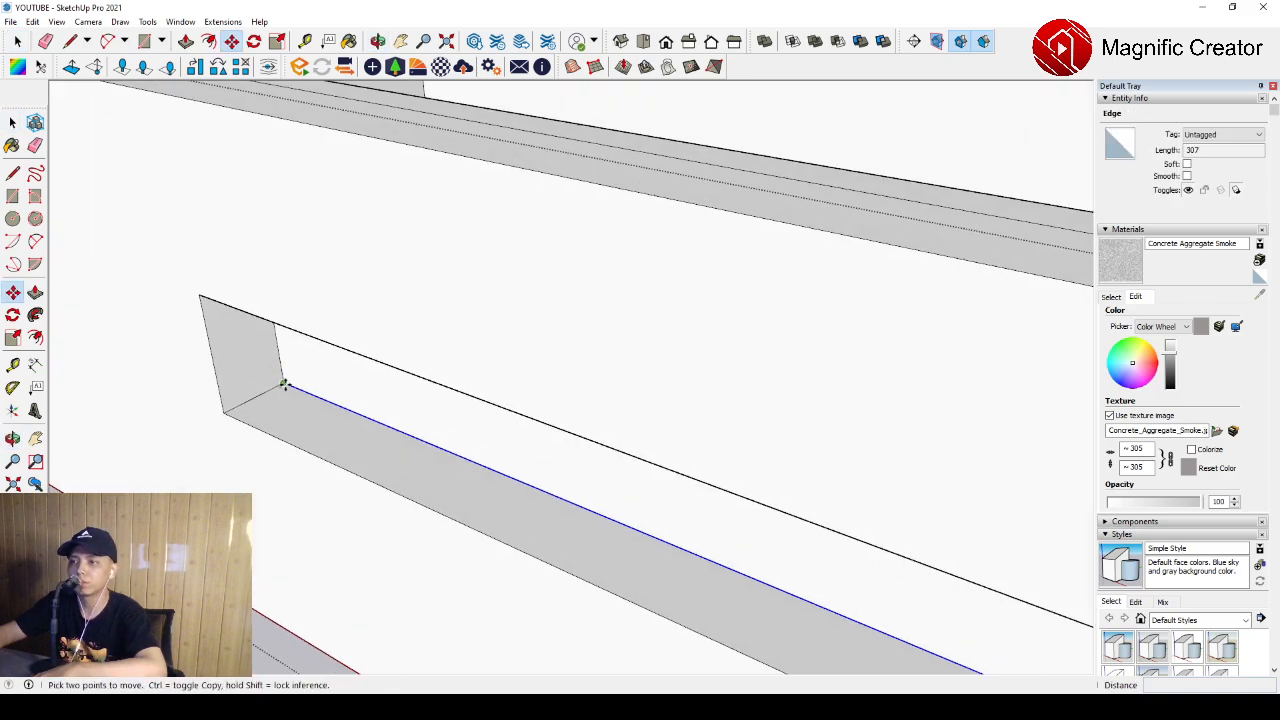
click(284, 391)
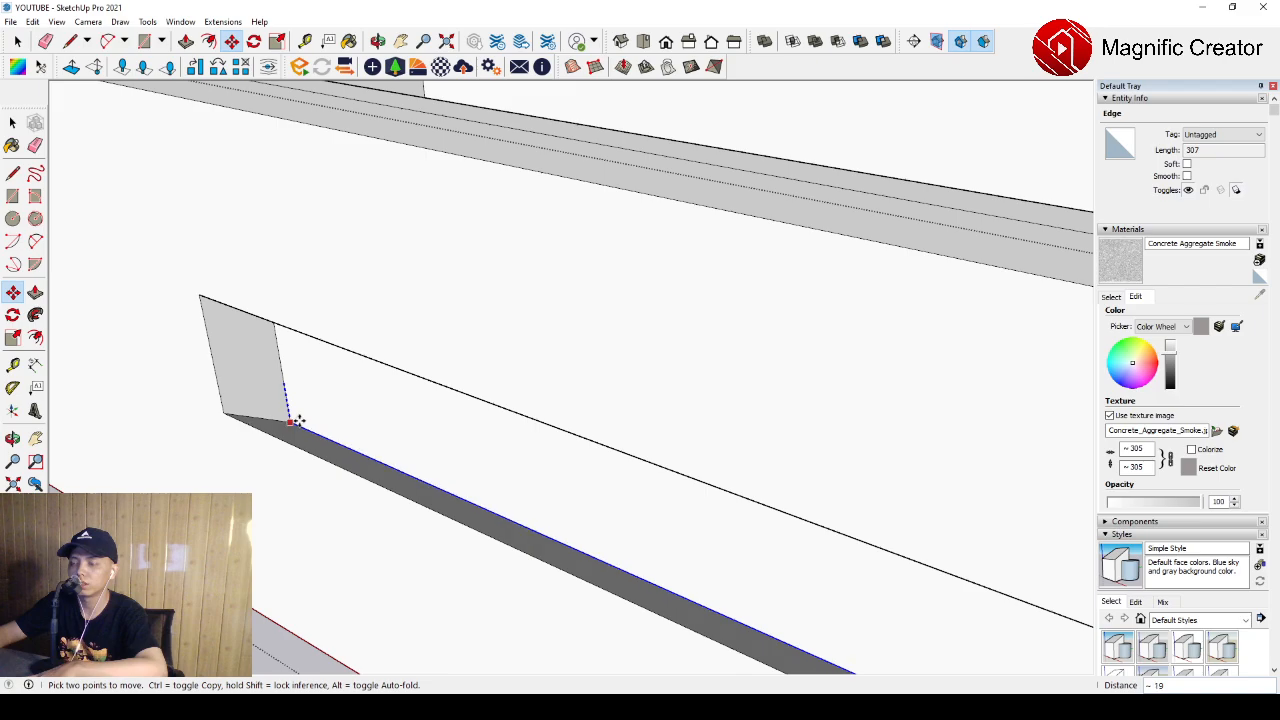
click(297, 421)
key(space)
Step: Leave group editing and move the whole drawer back along its depth into the cabinet compartment
scroll(380, 428, down, 5)
scroll(397, 430, down, 1)
middle_drag(397, 430, 520, 514)
scroll(540, 472, down, 2)
click(849, 643)
scroll(694, 488, up, 3)
click(556, 463)
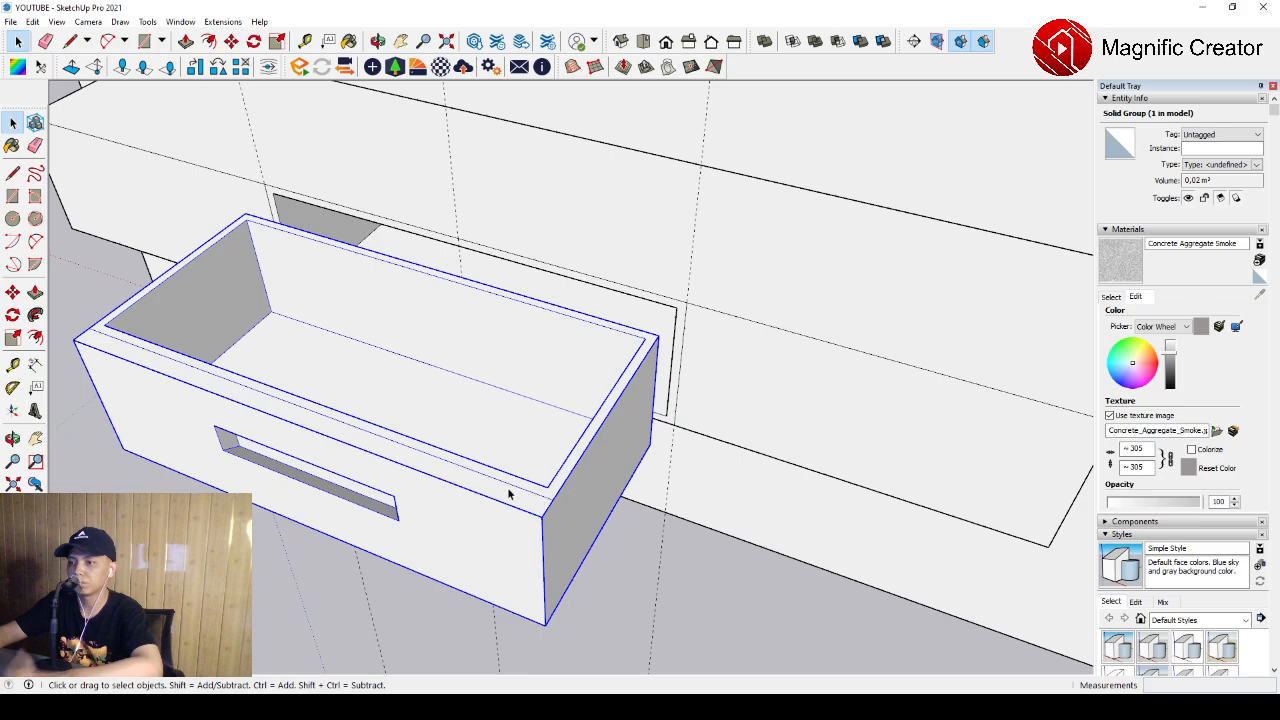
key(m)
click(540, 508)
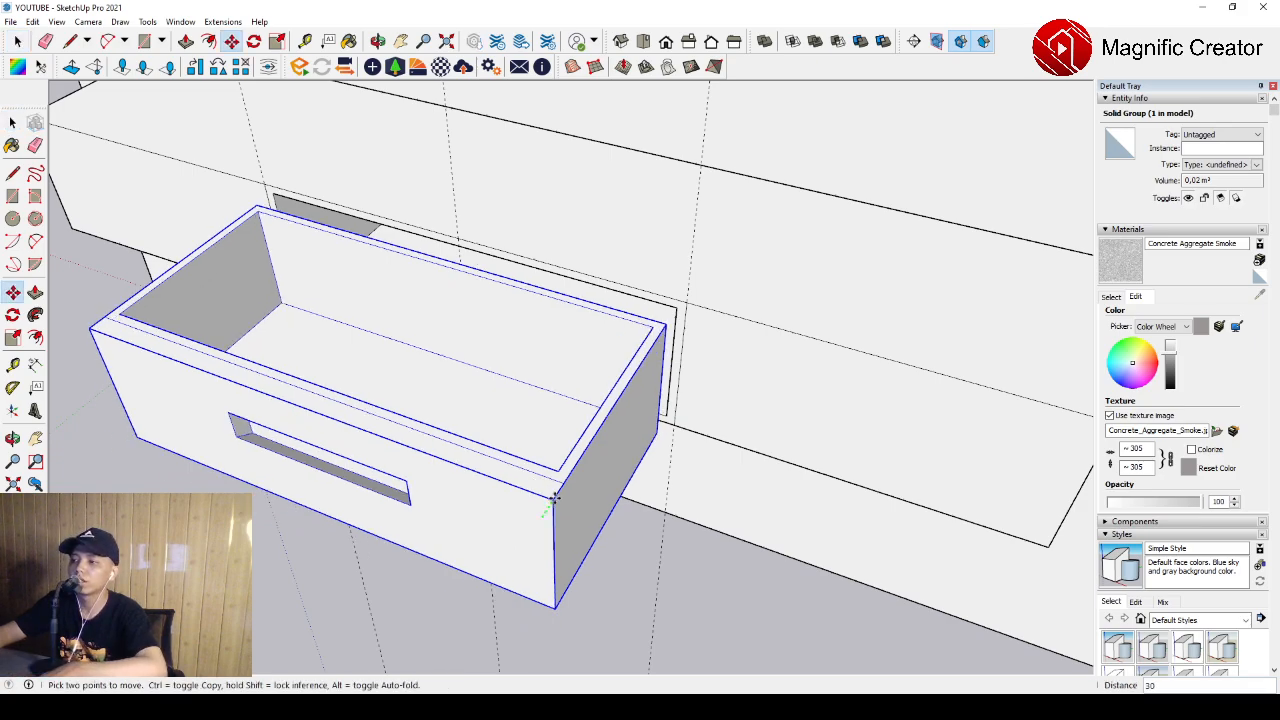
click(700, 344)
Step: Slide the drawer partly out of the compartment along its depth so it stands open
middle_drag(700, 344, 722, 398)
click(754, 330)
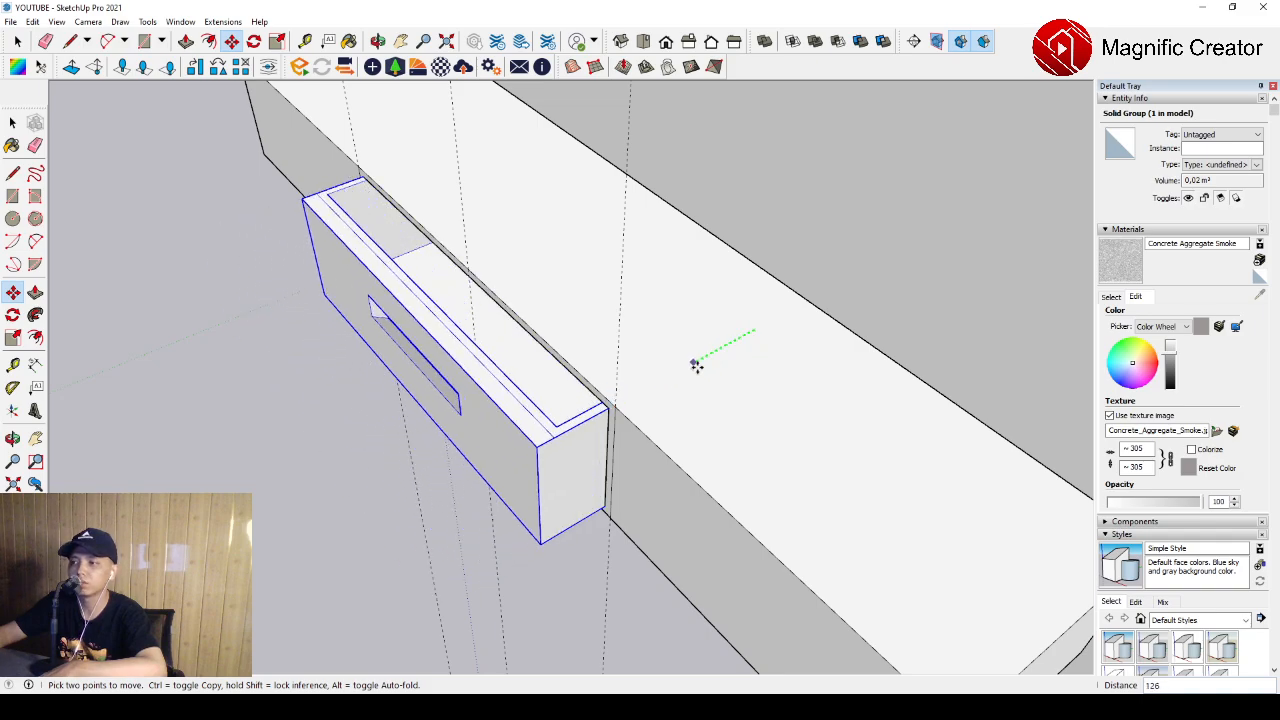
click(637, 406)
key(space)
middle_drag(583, 437, 874, 340)
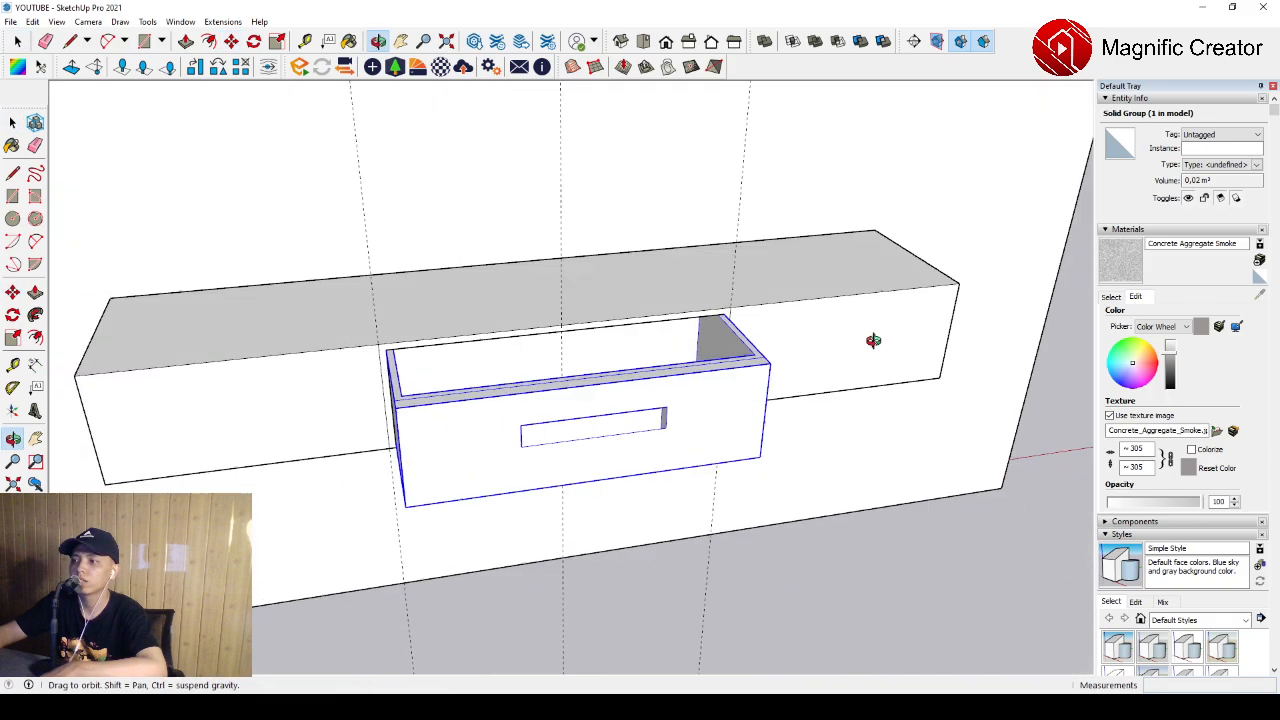
Step: Select the cabinet and drawer groups together and open the Wood materials collection
scroll(769, 346, down, 4)
middle_drag(660, 362, 420, 275)
drag(403, 257, 862, 442)
scroll(680, 422, up, 2)
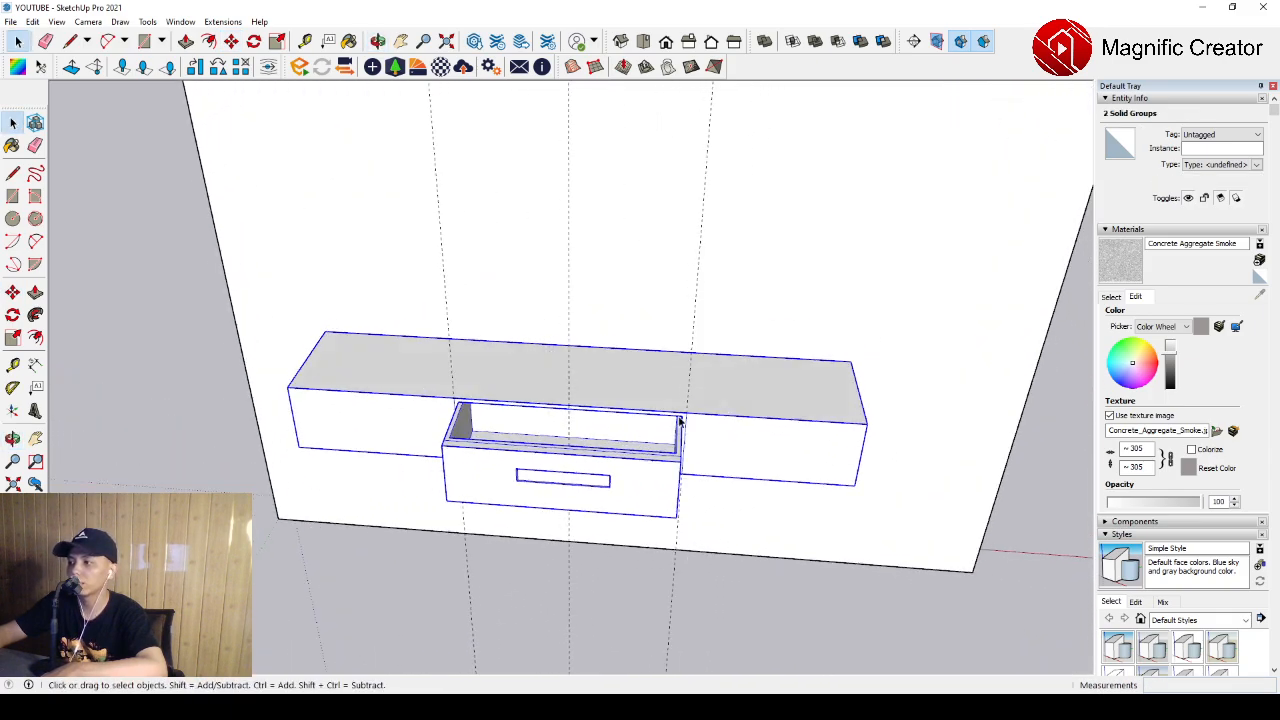
click(1124, 297)
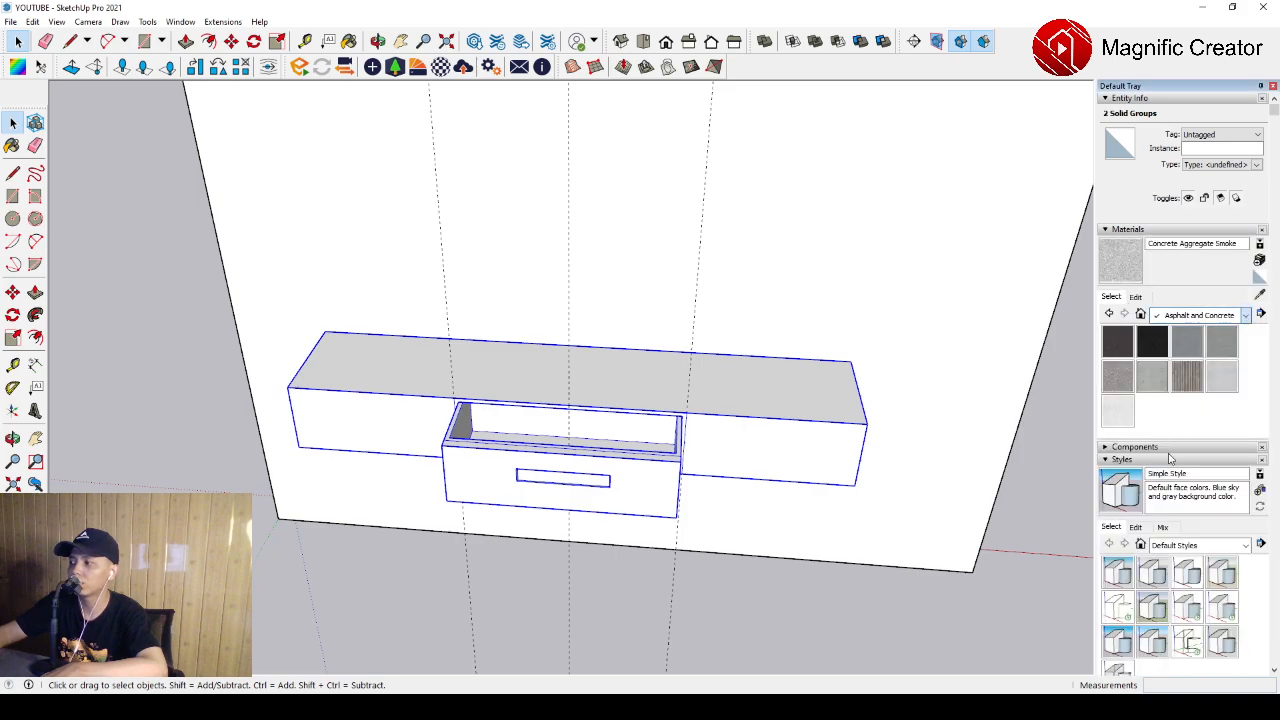
click(1175, 492)
Step: Paint the selected cabinet and drawer with Wood Veneer 01
click(1190, 410)
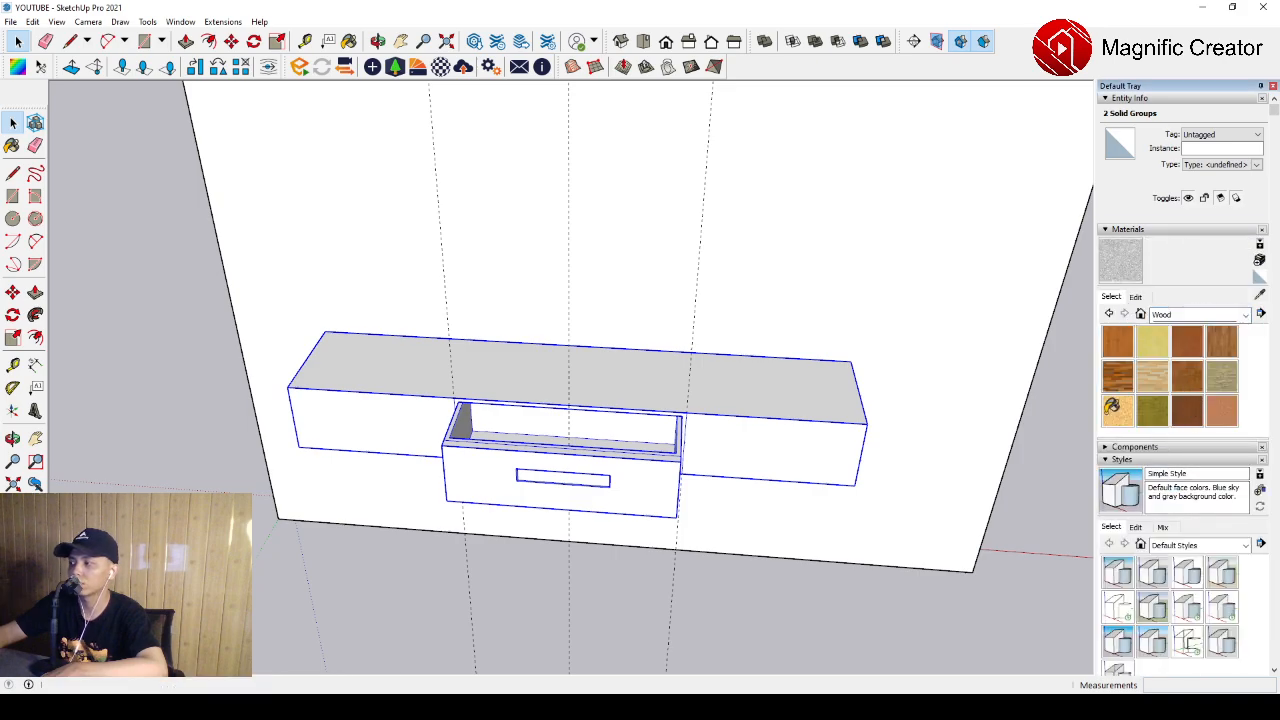
click(720, 380)
key(space)
middle_drag(720, 380, 761, 517)
click(762, 517)
Step: Repaint both the cabinet and the drawer with Wood Veneer 02
scroll(517, 377, up, 1)
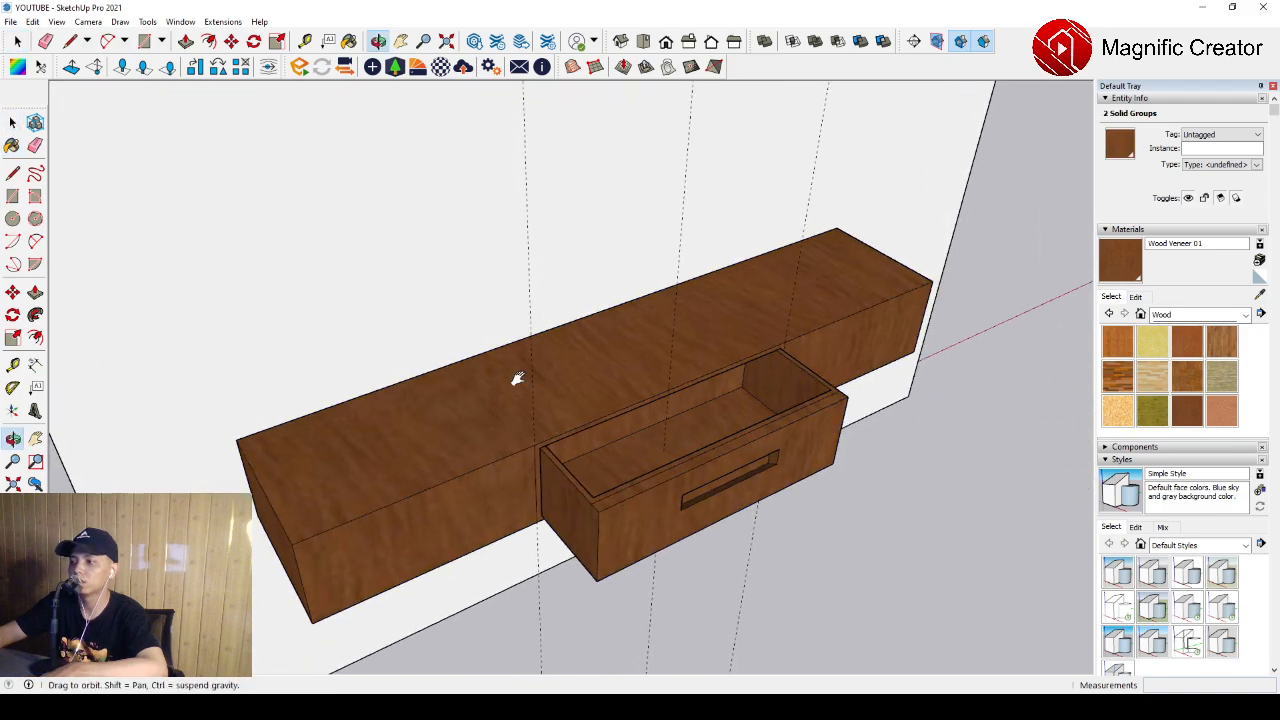
middle_drag(517, 377, 400, 415)
scroll(520, 408, down, 3)
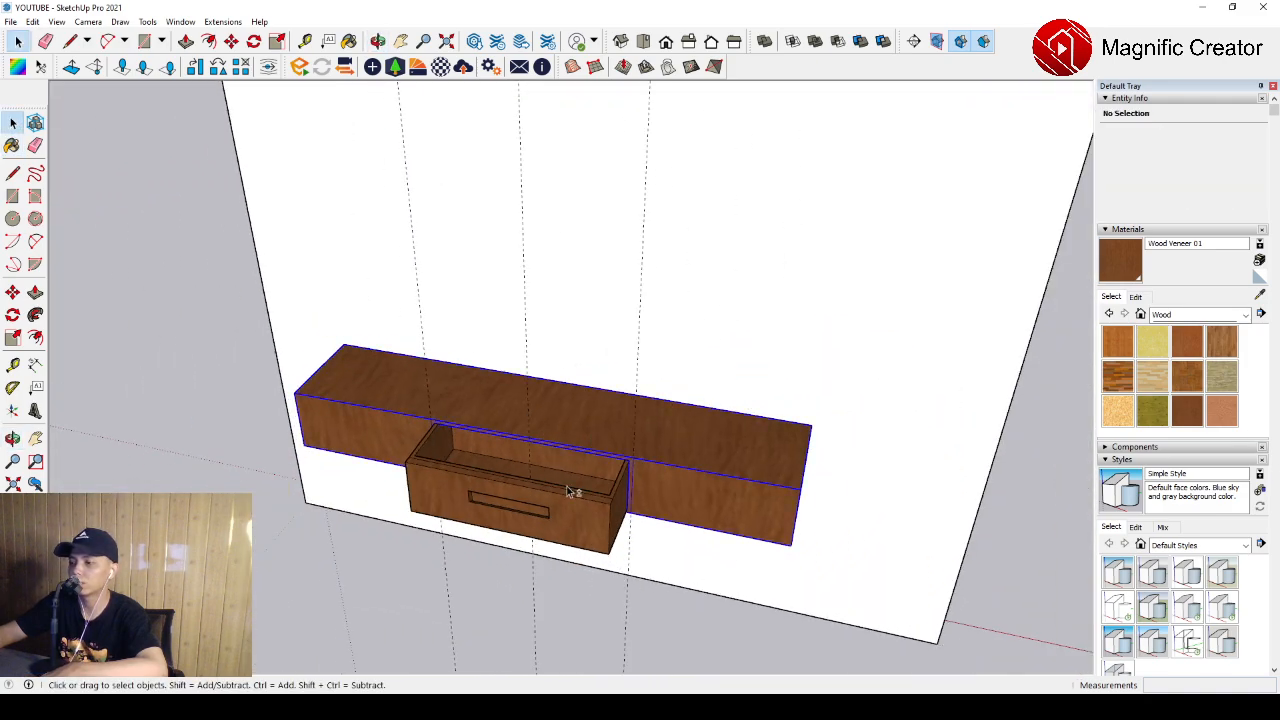
click(1222, 410)
click(600, 392)
key(space)
mouse_move(600, 392)
middle_down()
mouse_move(543, 460)
mouse_move(683, 512)
middle_up()
click(817, 635)
Step: Delete the three vertical guide lines that run across the wall and cabinet
scroll(483, 484, up, 2)
middle_drag(410, 480, 588, 388)
scroll(580, 382, down, 5)
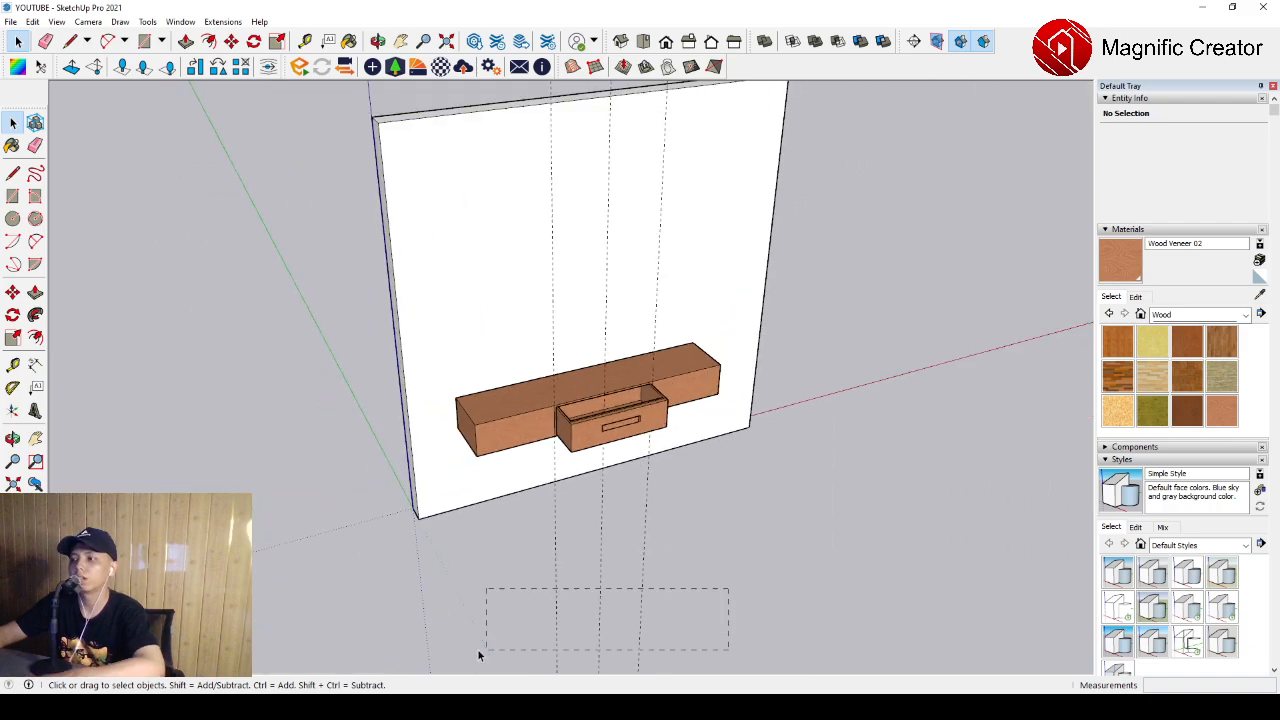
scroll(551, 393, up, 4)
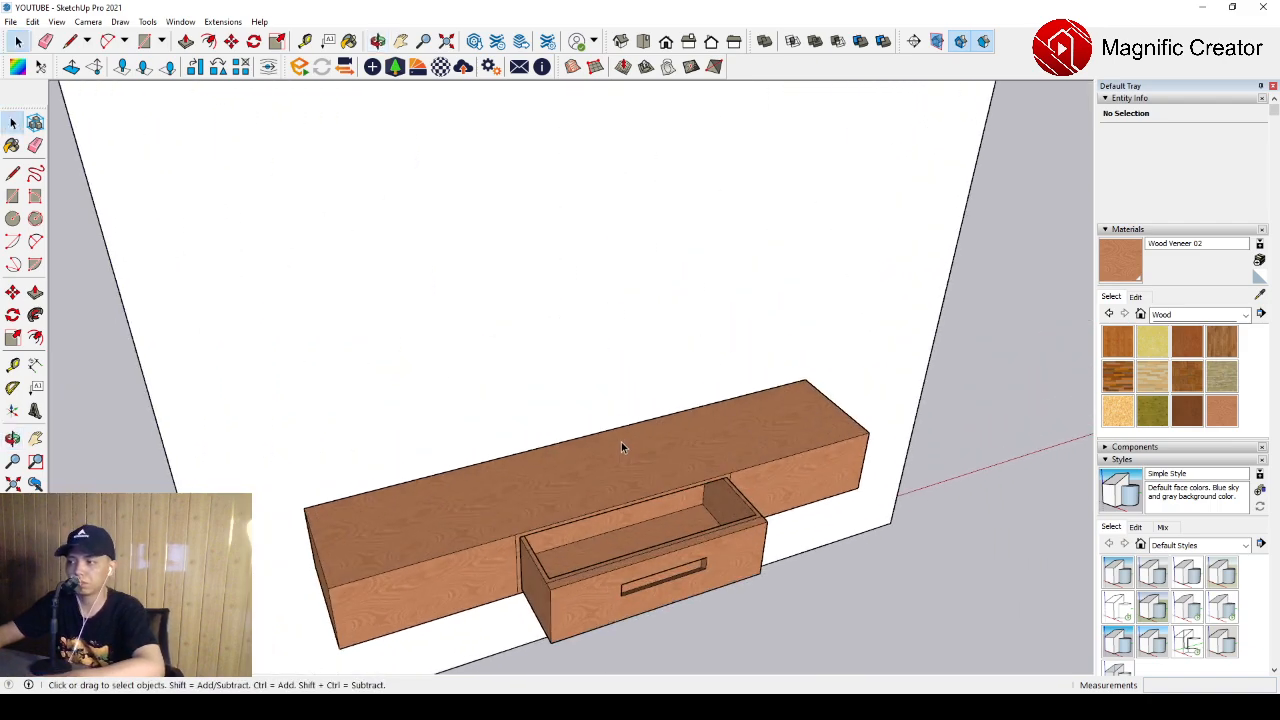
middle_drag(632, 442, 682, 390)
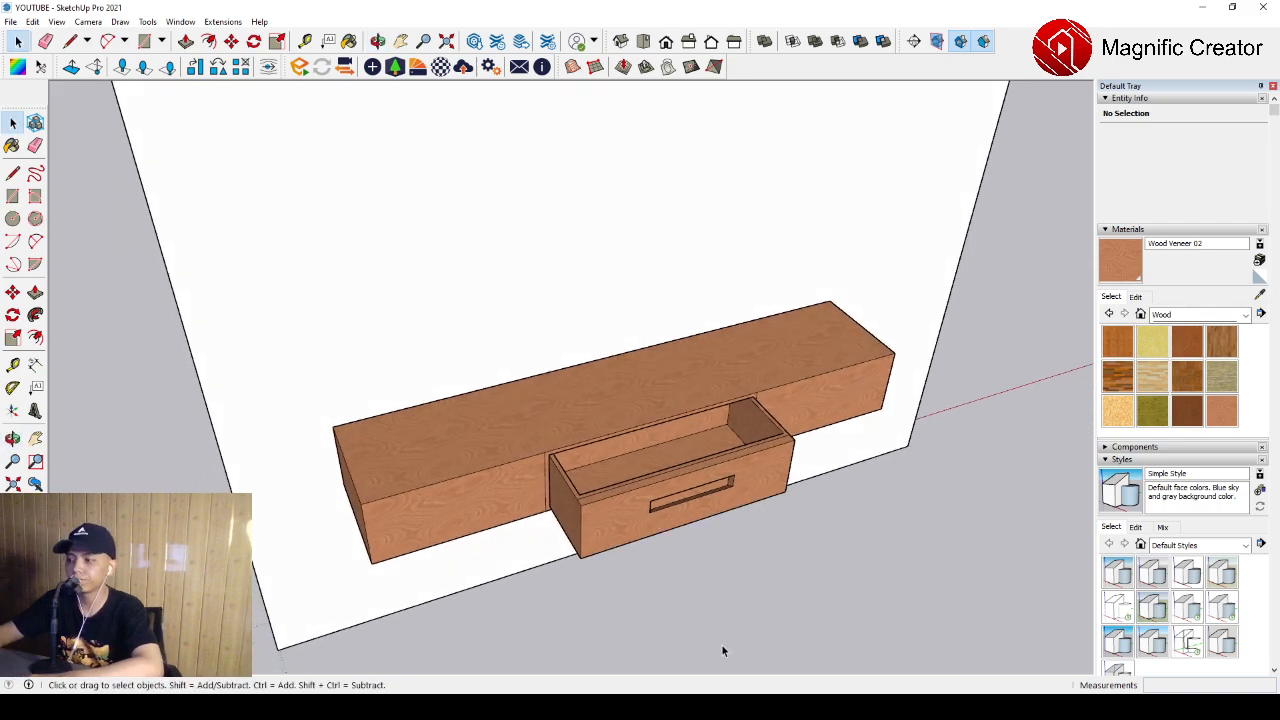